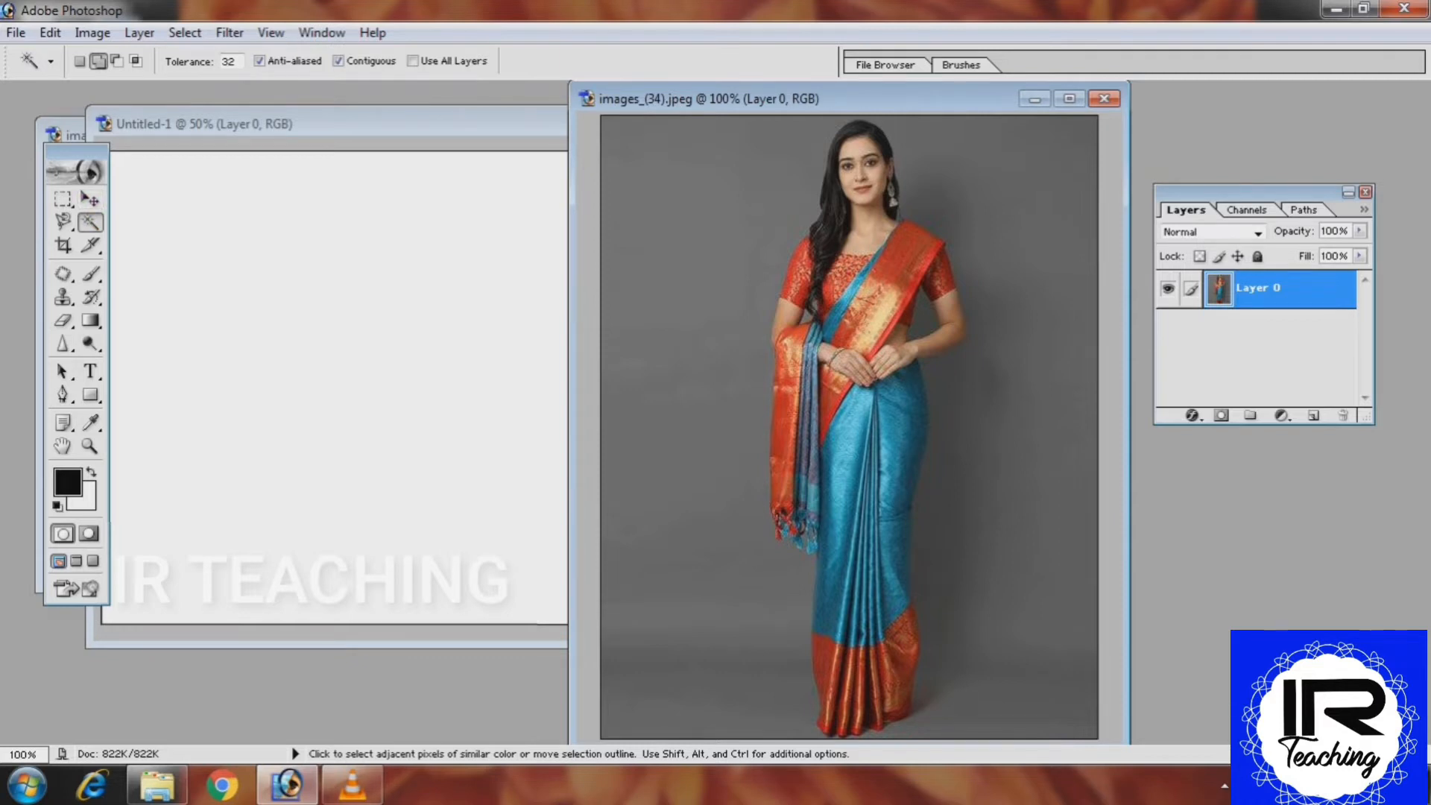
Select the woman in images_(34).jpeg by picking all the grey background with the Magic Wand at tolerance 32 and inverting the selection
left_click(700, 283)
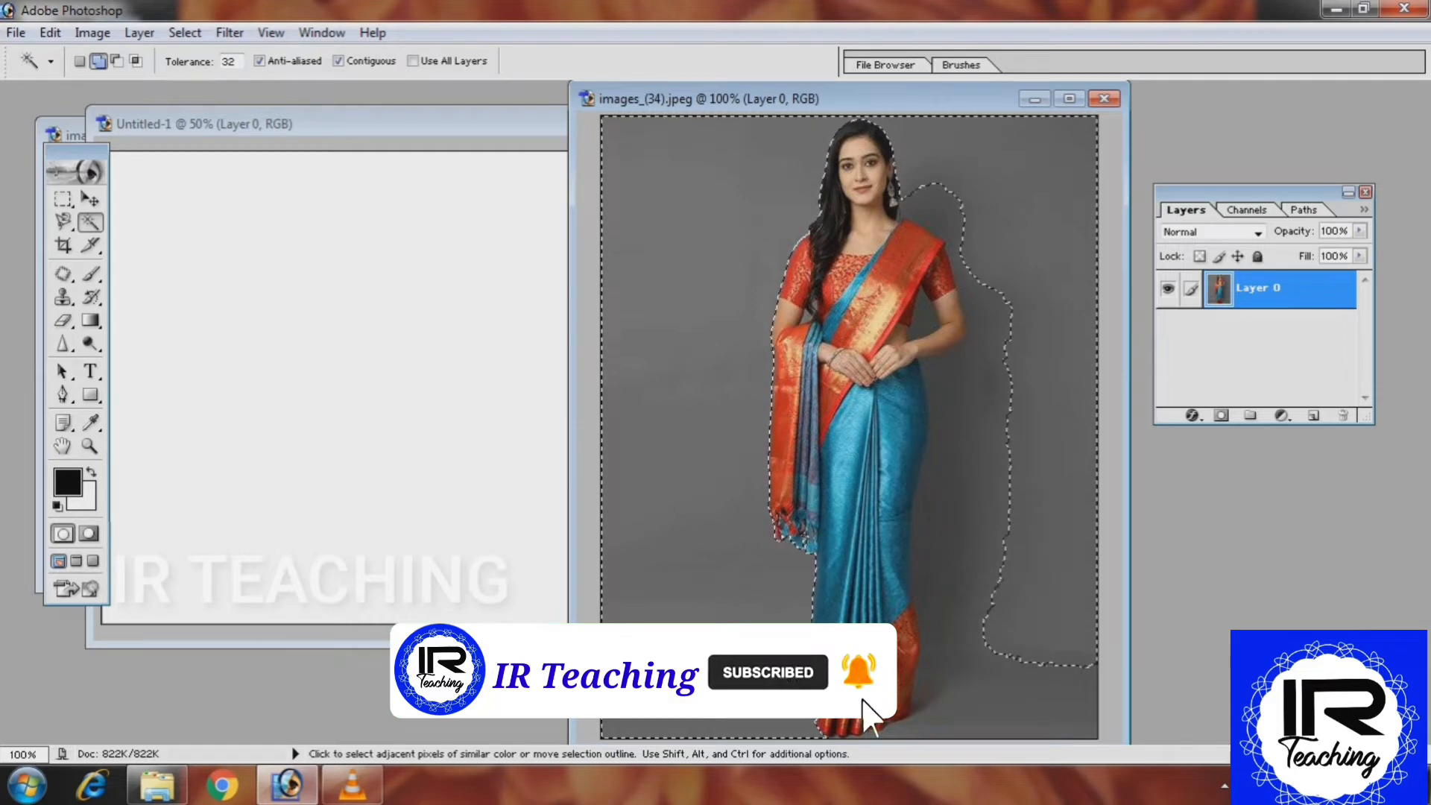
left_click(968, 447)
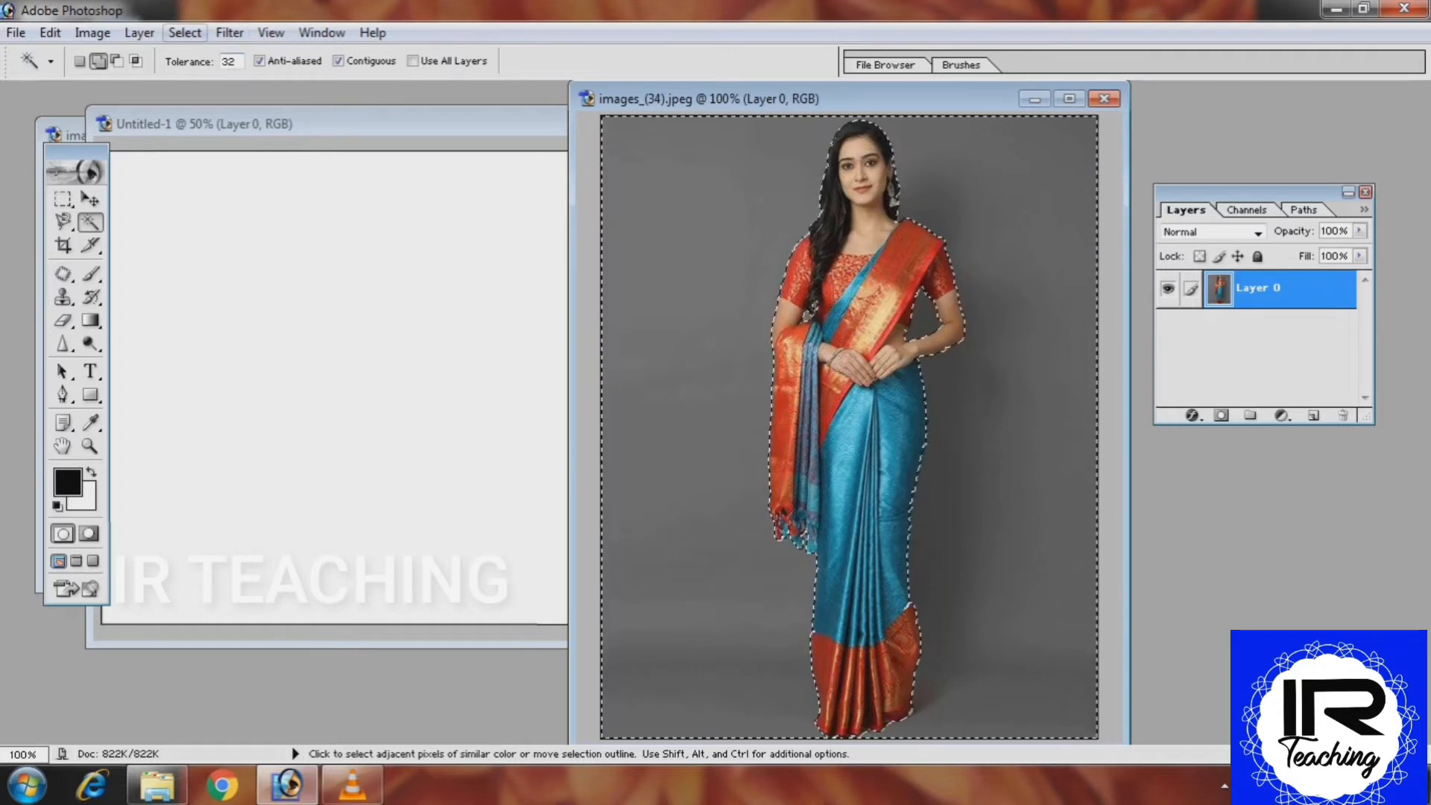
left_click(184, 32)
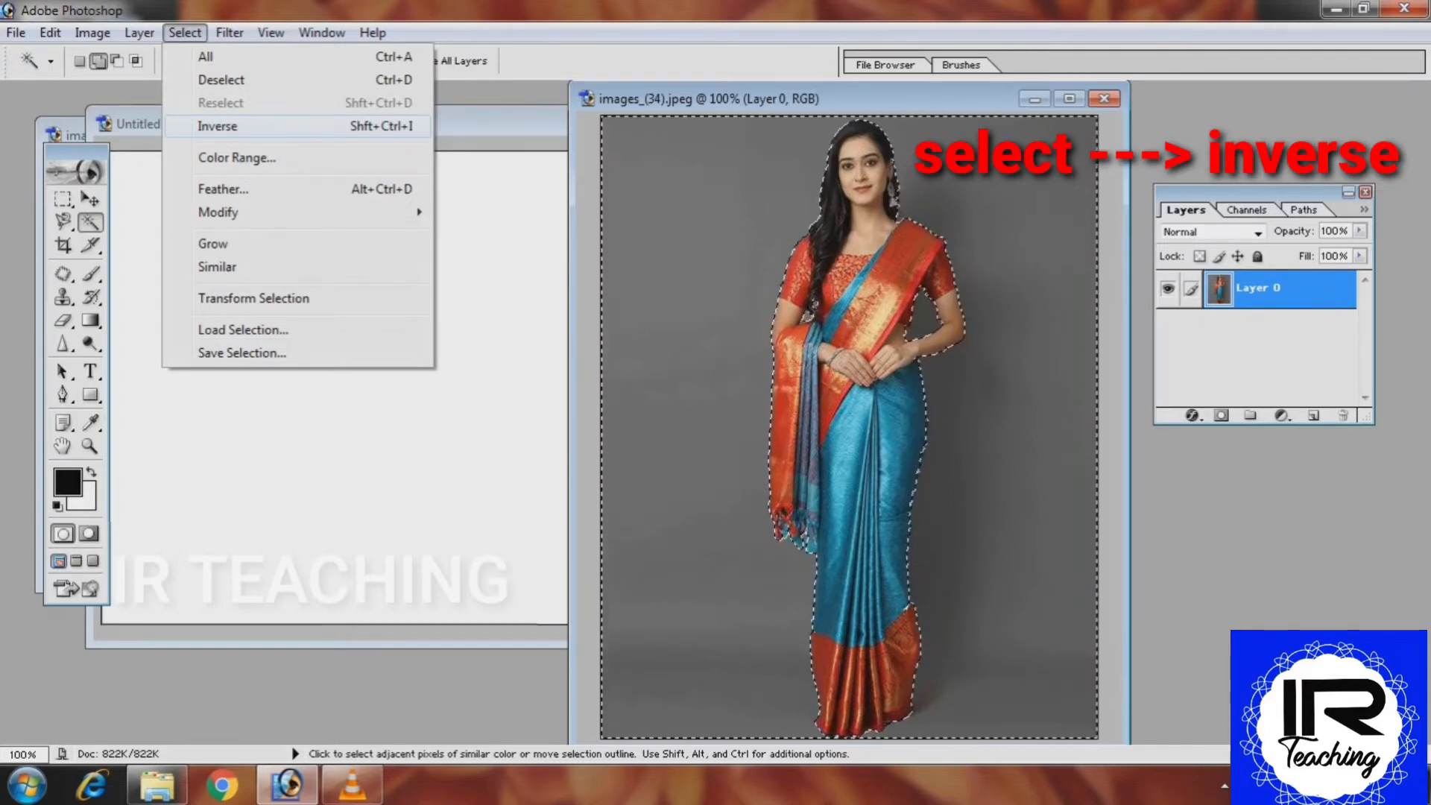
left_click(217, 126)
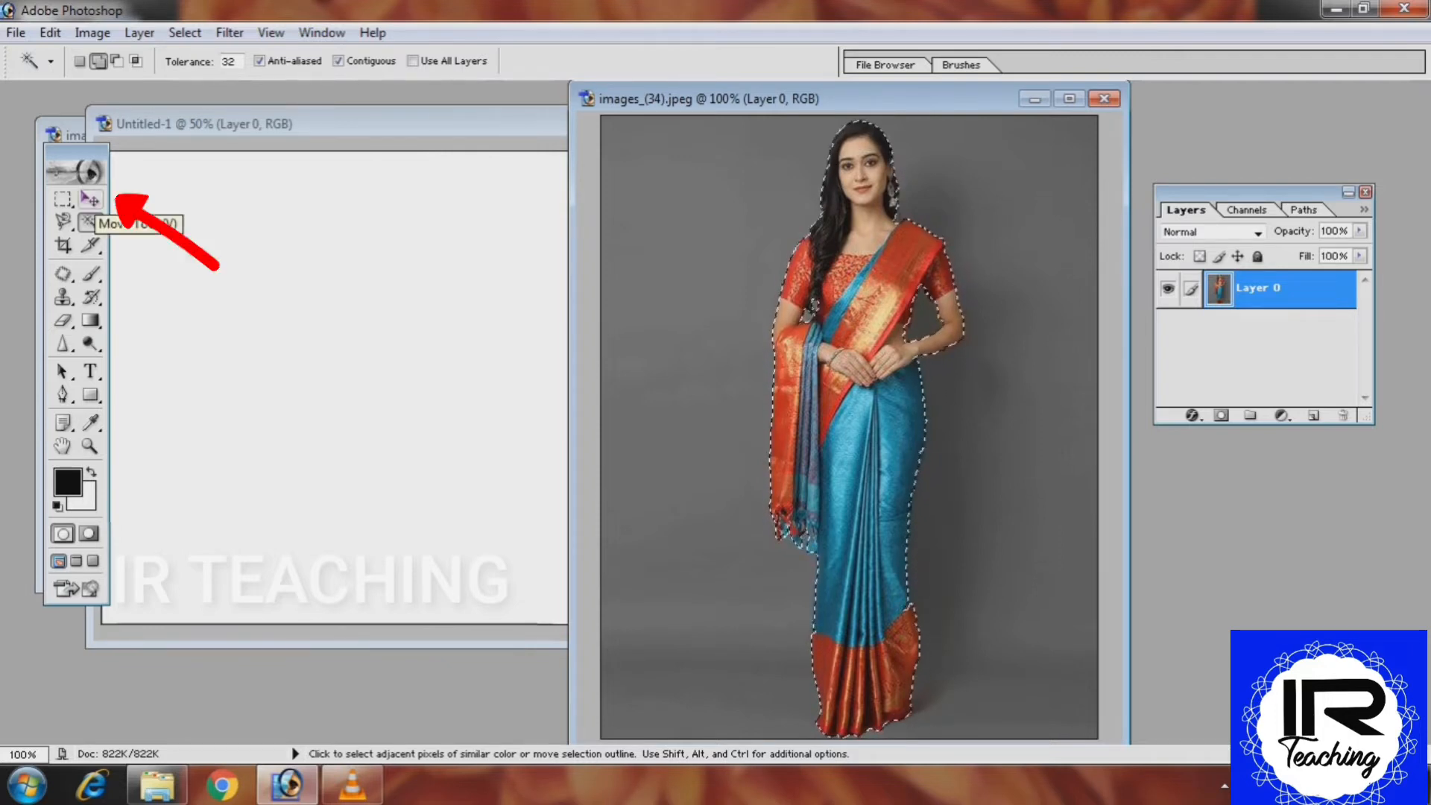
Copy the selected woman into the Untitled-1 canvas and enlarge her with Free Transform, placed near the canvas's left edge
left_click(90, 200)
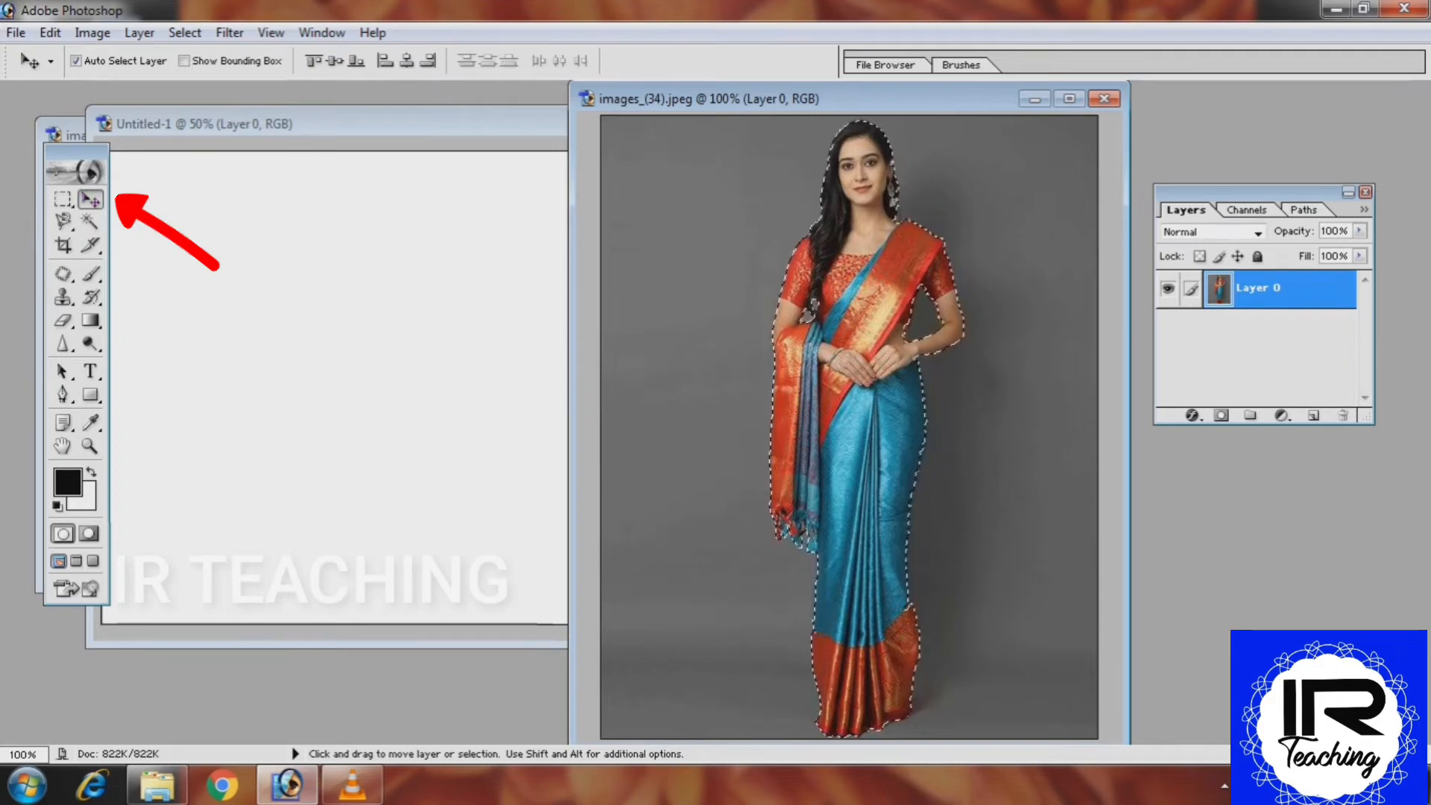
left_click_drag(851, 447, 312, 395)
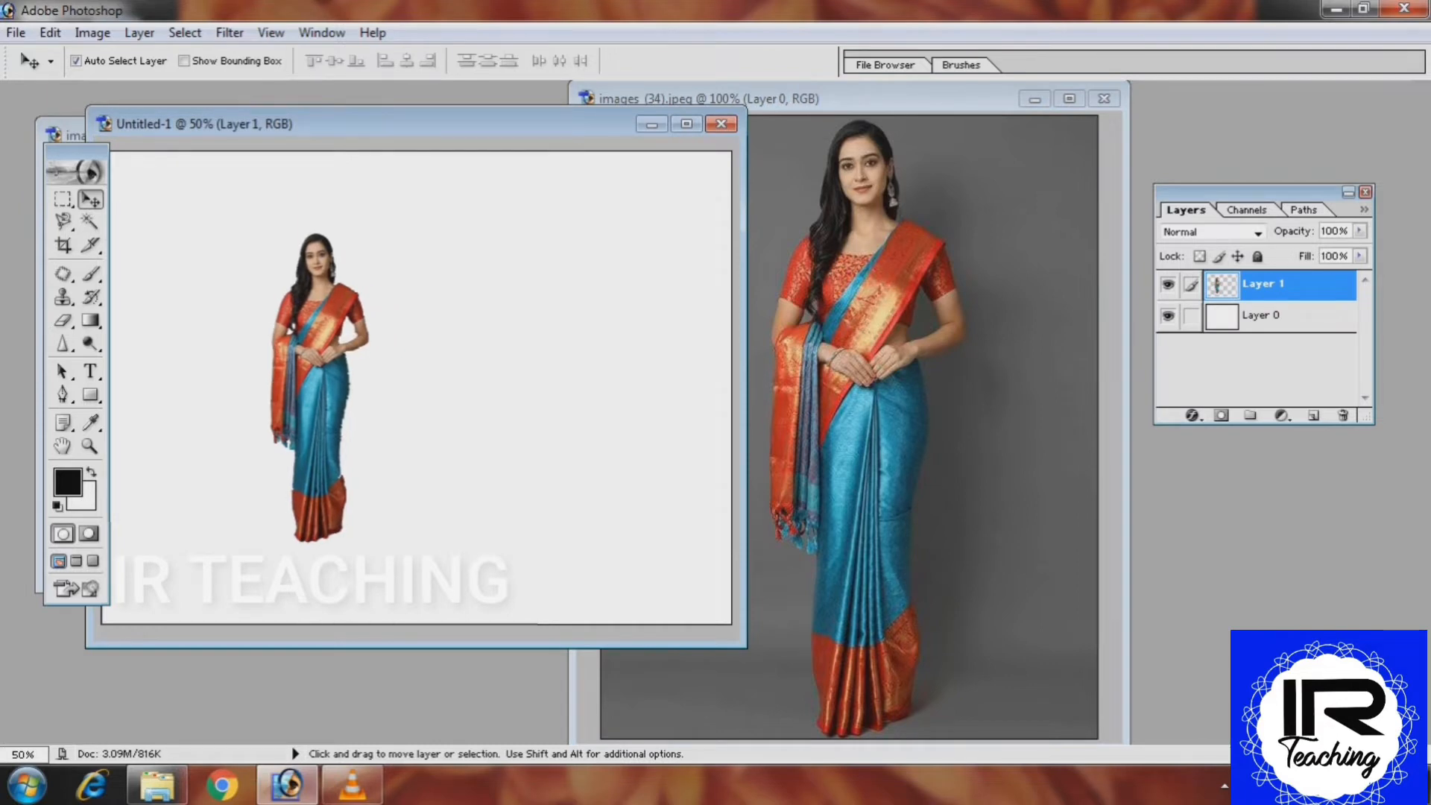
left_click(50, 32)
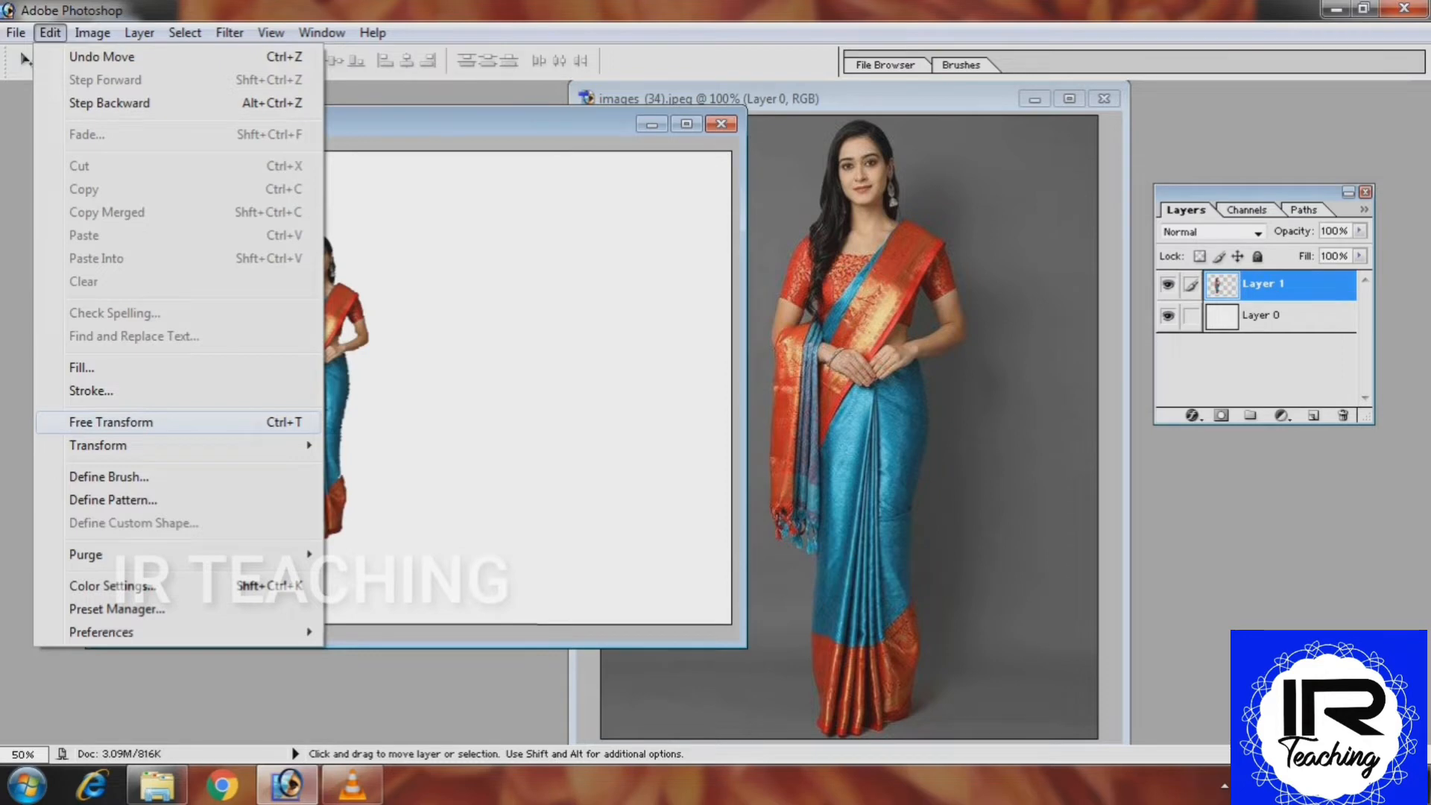
left_click(112, 421)
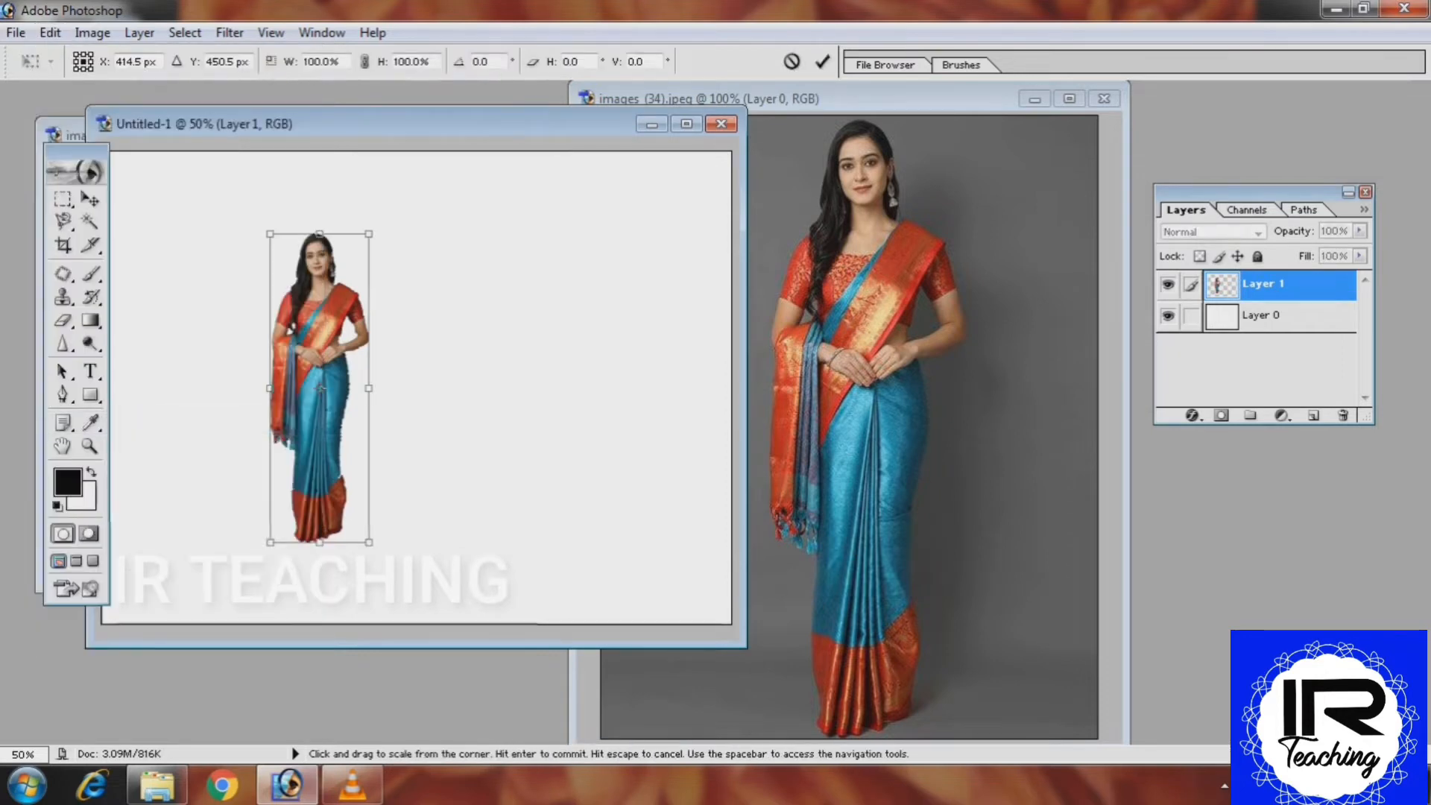
mouse_move(368, 542)
left_mouse_down()
mouse_move(439, 613)
mouse_move(424, 574)
mouse_move(358, 521)
mouse_move(373, 554)
left_mouse_up()
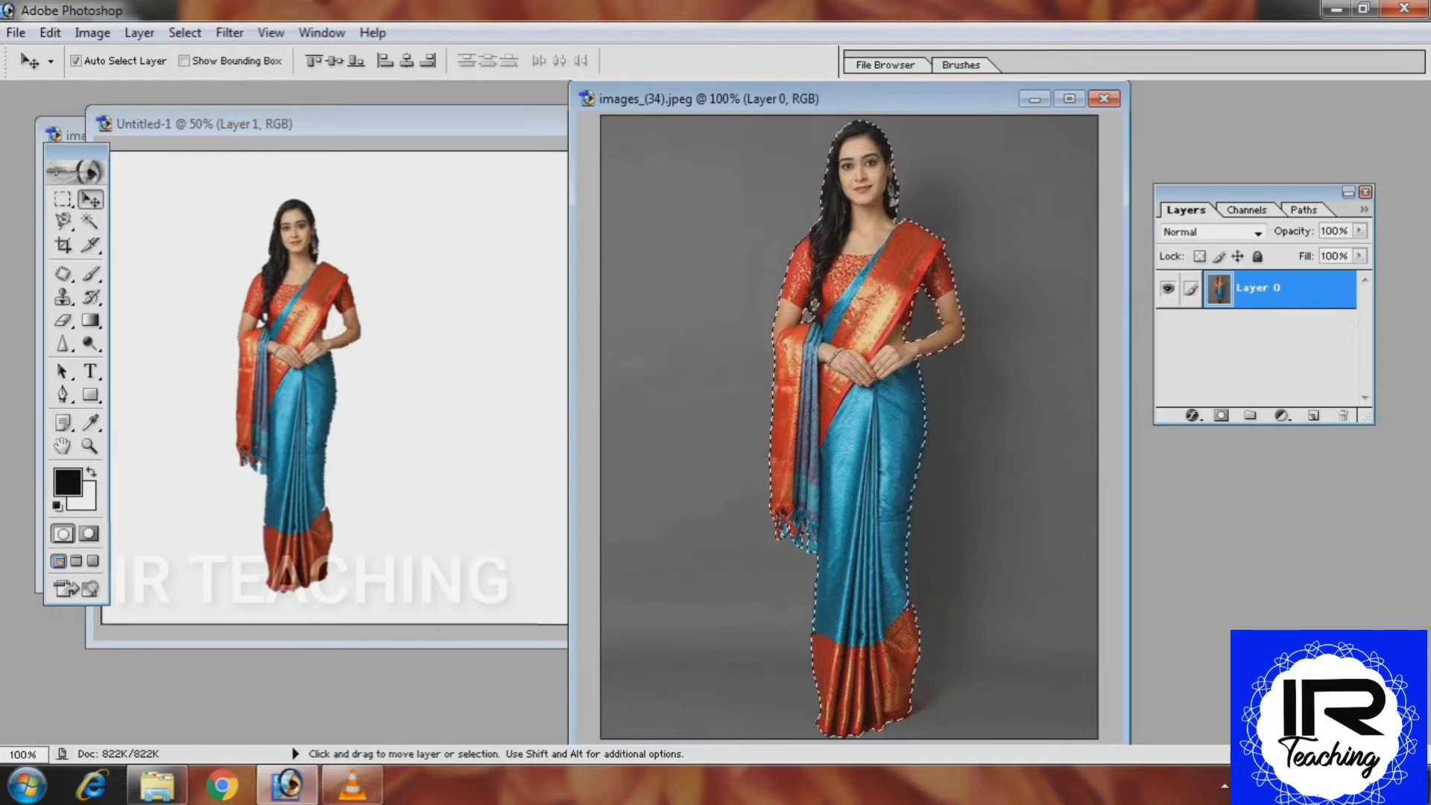
left_click(299, 358)
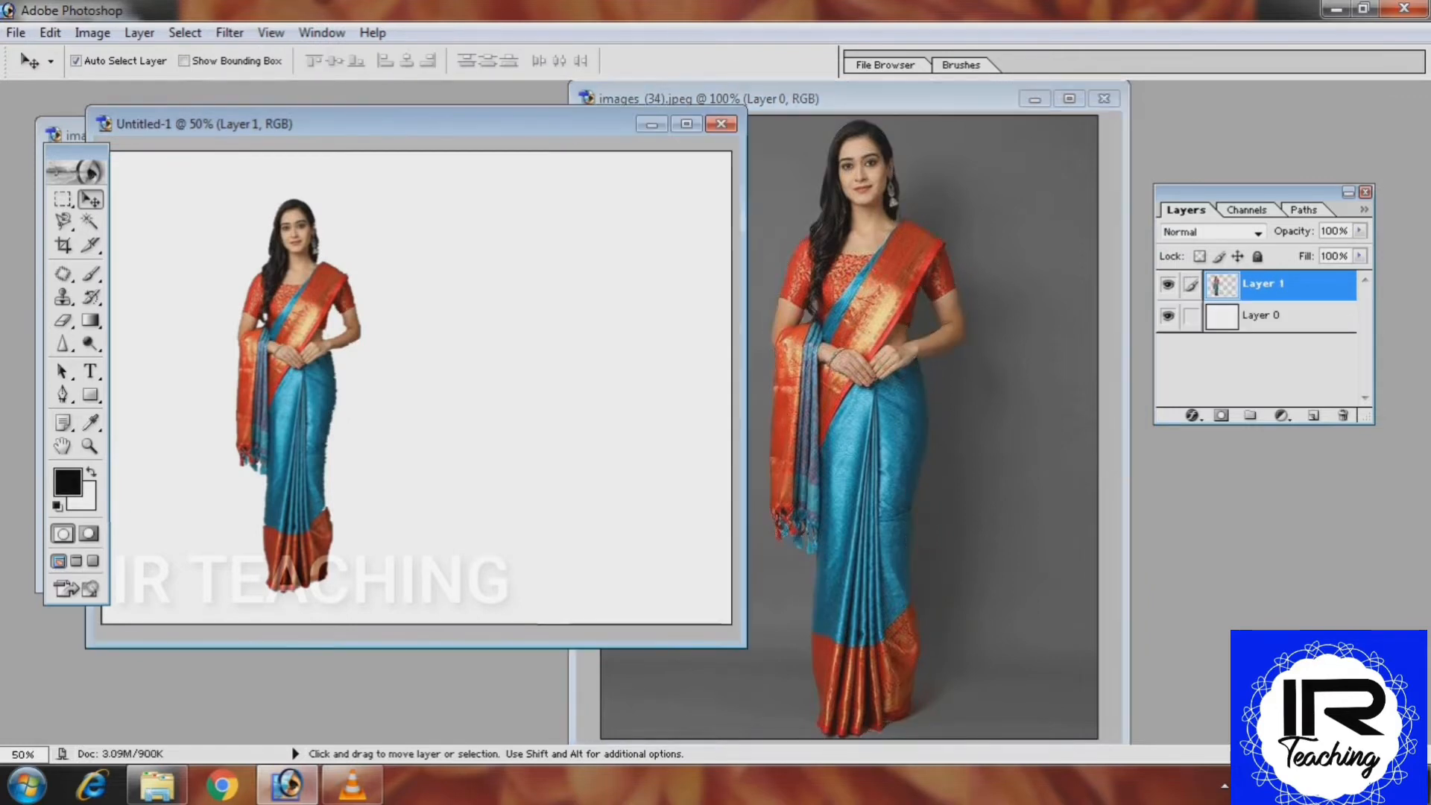
left_click_drag(300, 357, 202, 368)
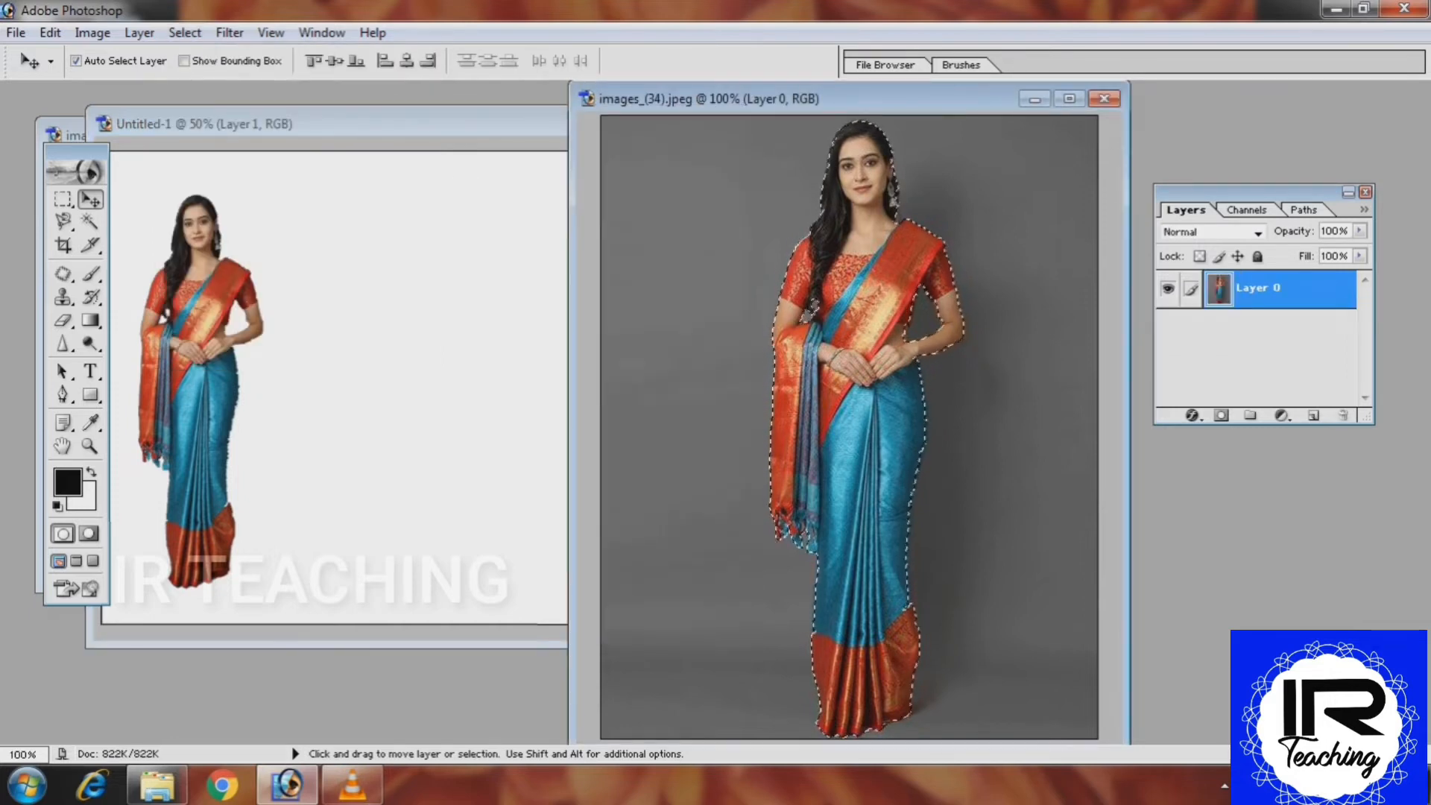
Open images_(24) from Sample Pictures and convert its locked background into a regular layer
left_click(16, 33)
left_click(55, 79)
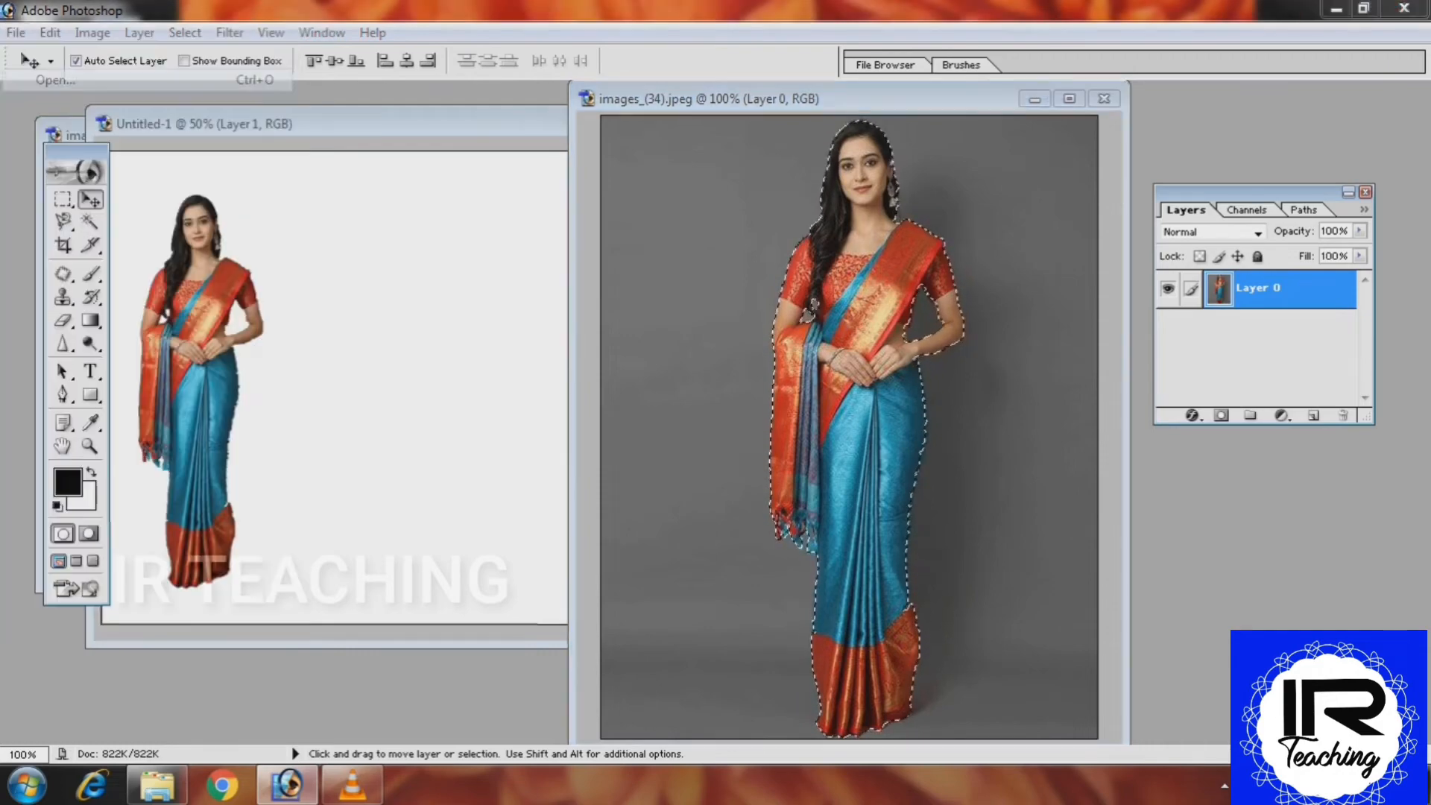
left_click(591, 333)
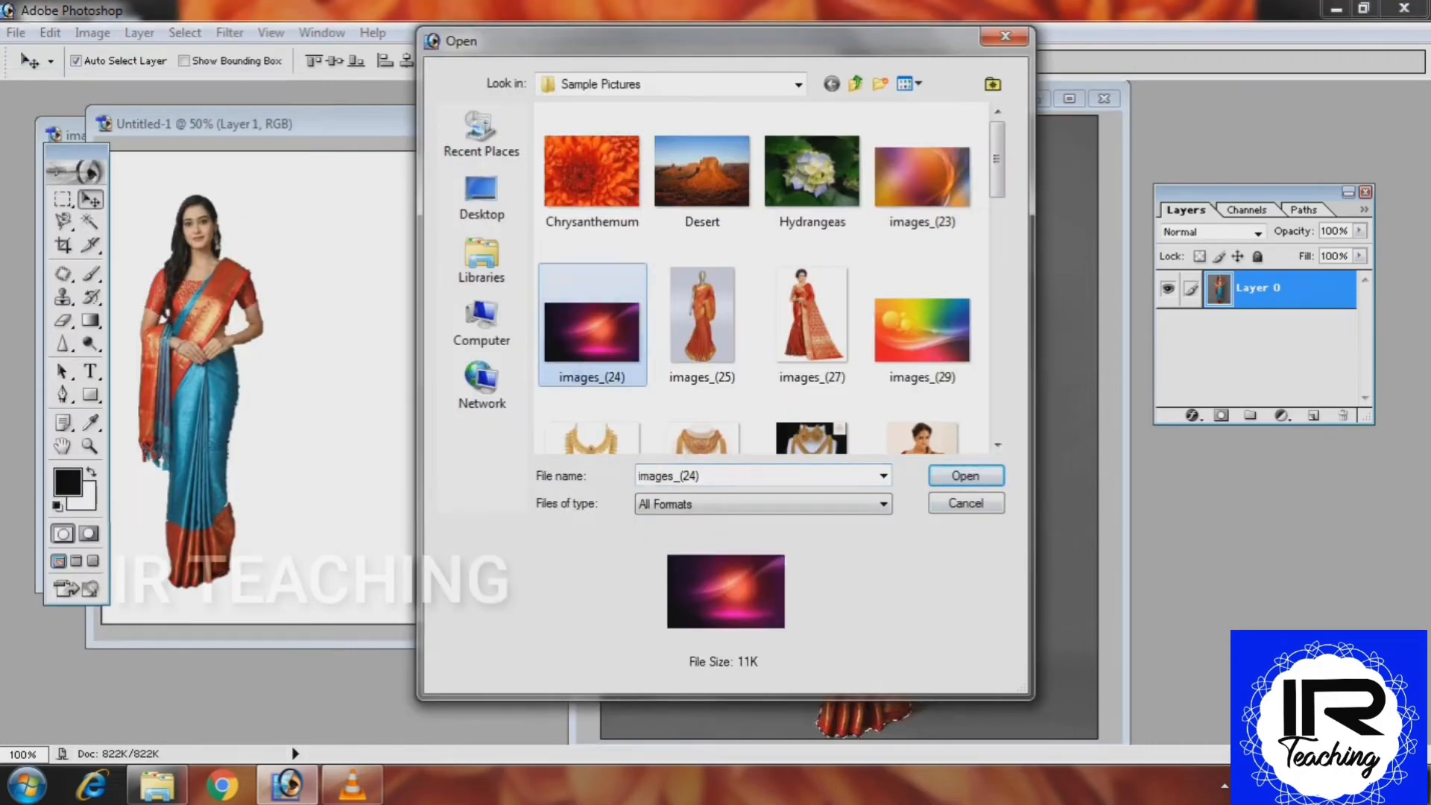
left_click(966, 475)
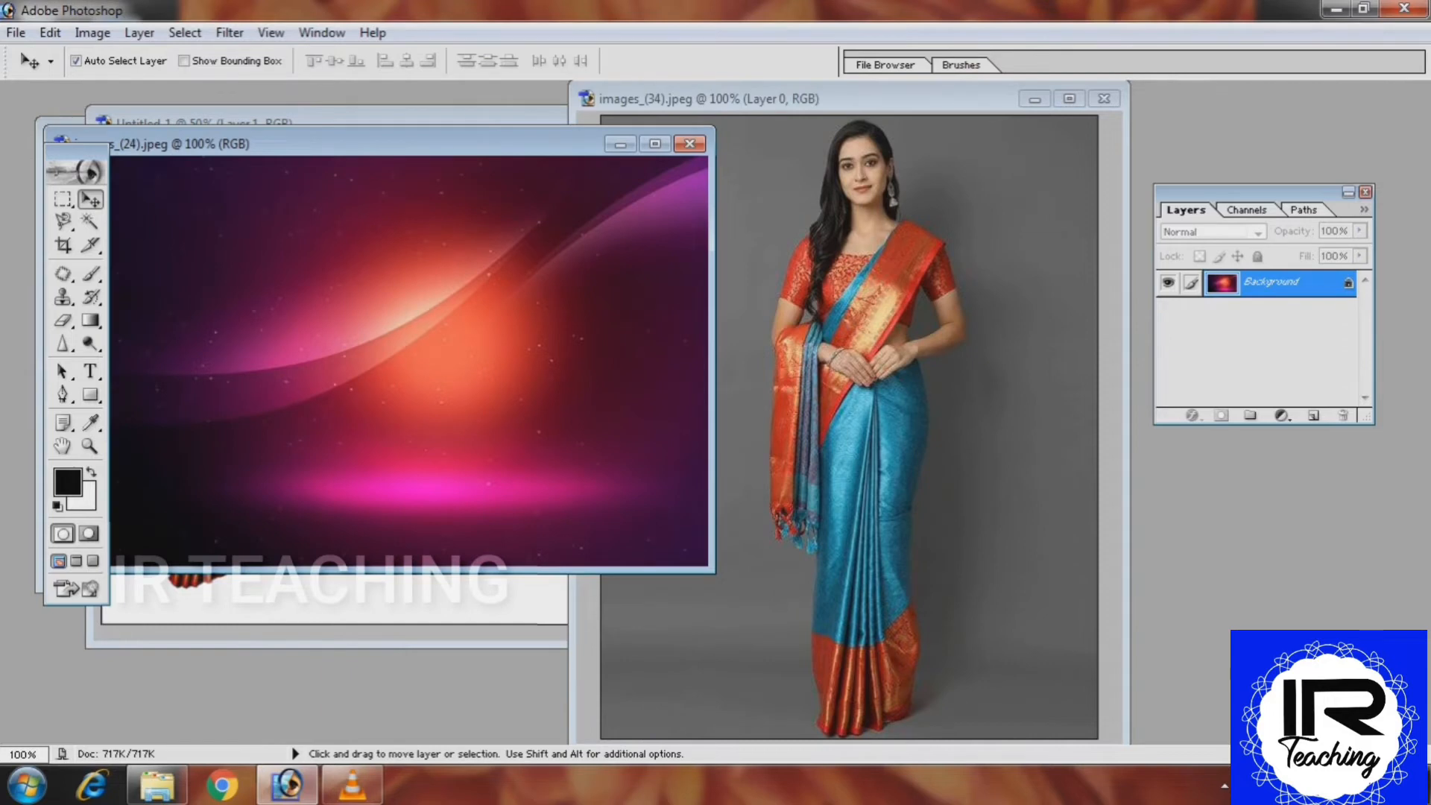
double_click(1271, 283)
left_click(865, 359)
Copy the unfeathered woman from images_(34) into images_(24) and scale her to about 50.7%, standing at the left of the purple backdrop
left_click(863, 351)
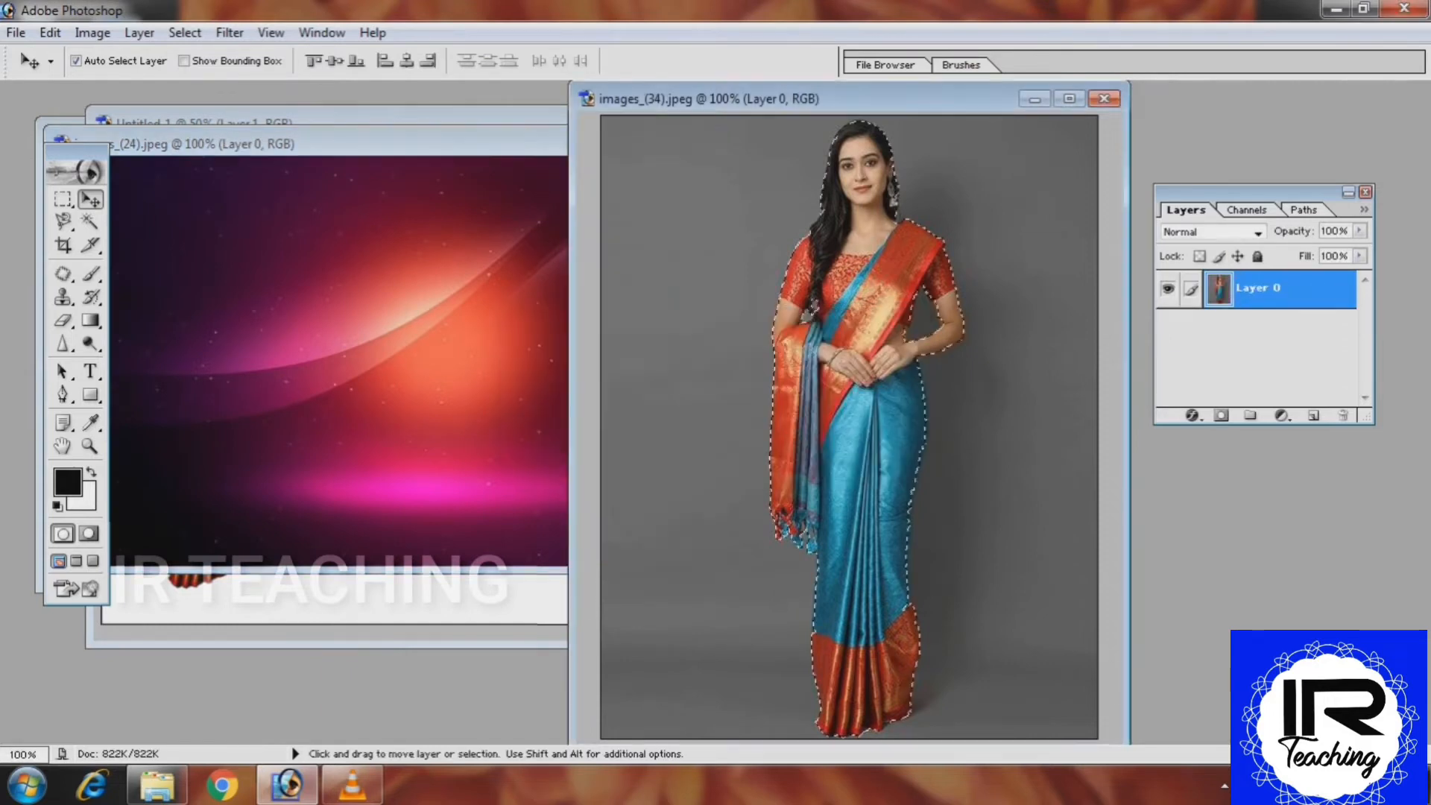
mouse_move(864, 373)
left_mouse_down()
mouse_move(842, 307)
mouse_move(538, 333)
mouse_move(388, 287)
mouse_move(387, 338)
left_mouse_up()
key("ctrl+t")
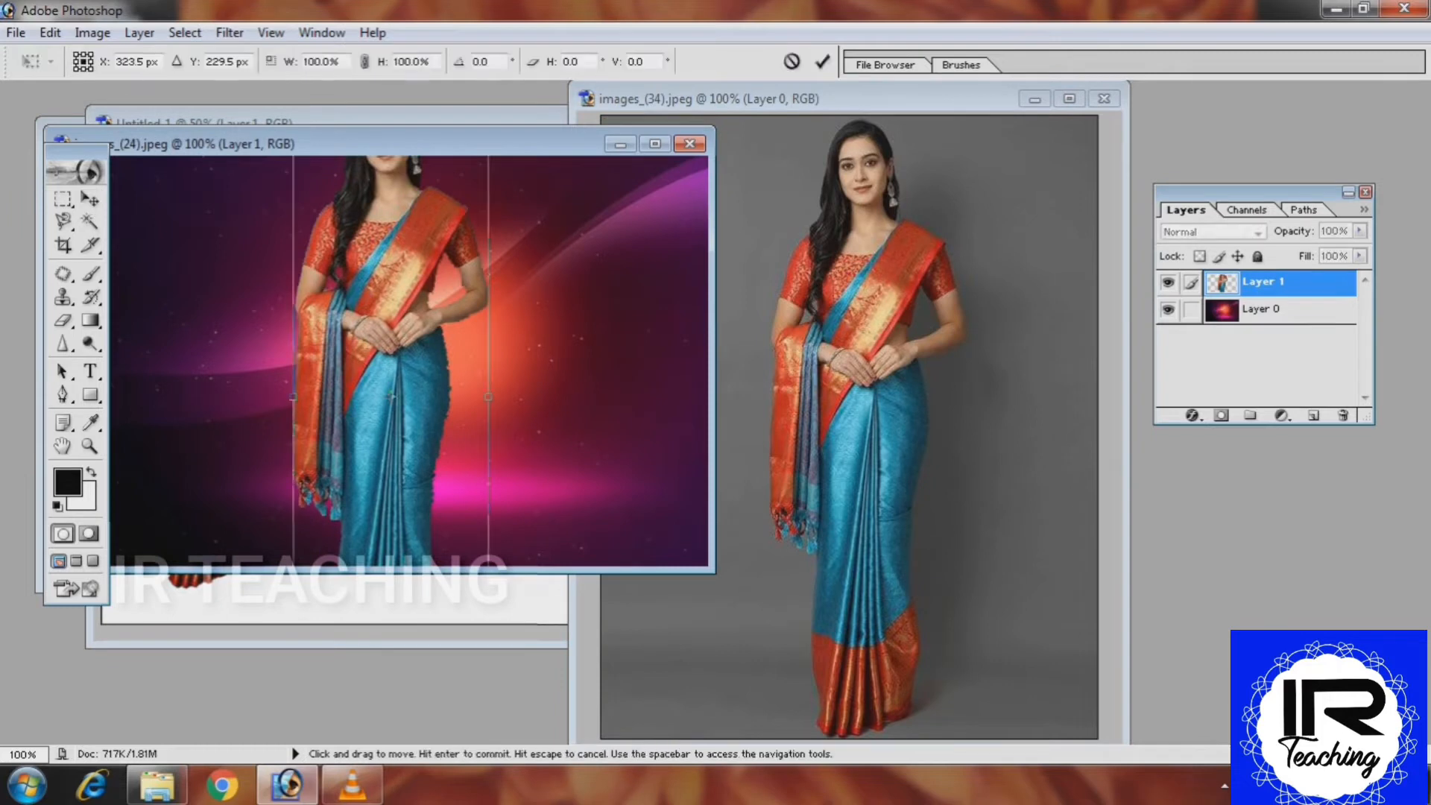
left_click(655, 144)
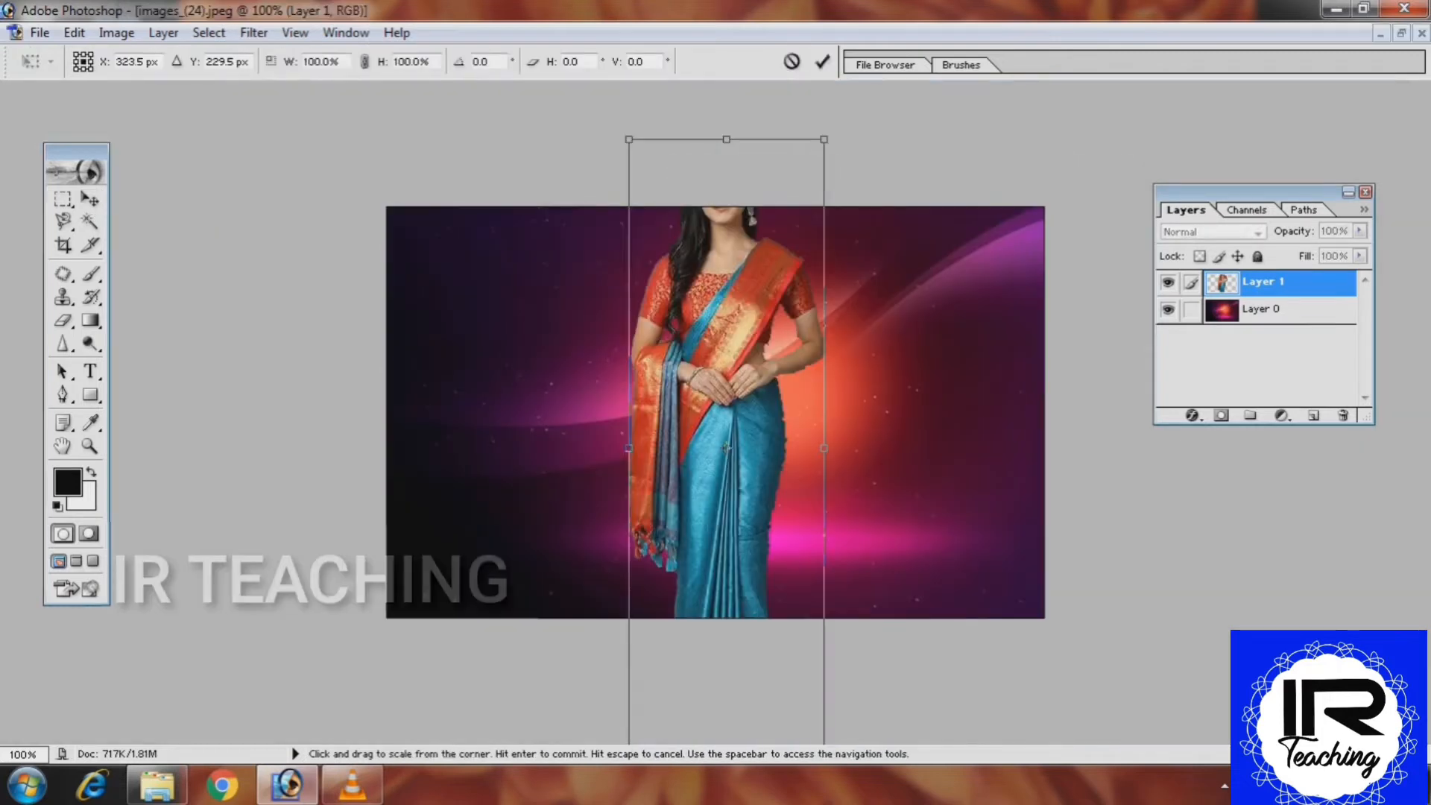
left_click_drag(822, 143, 727, 444)
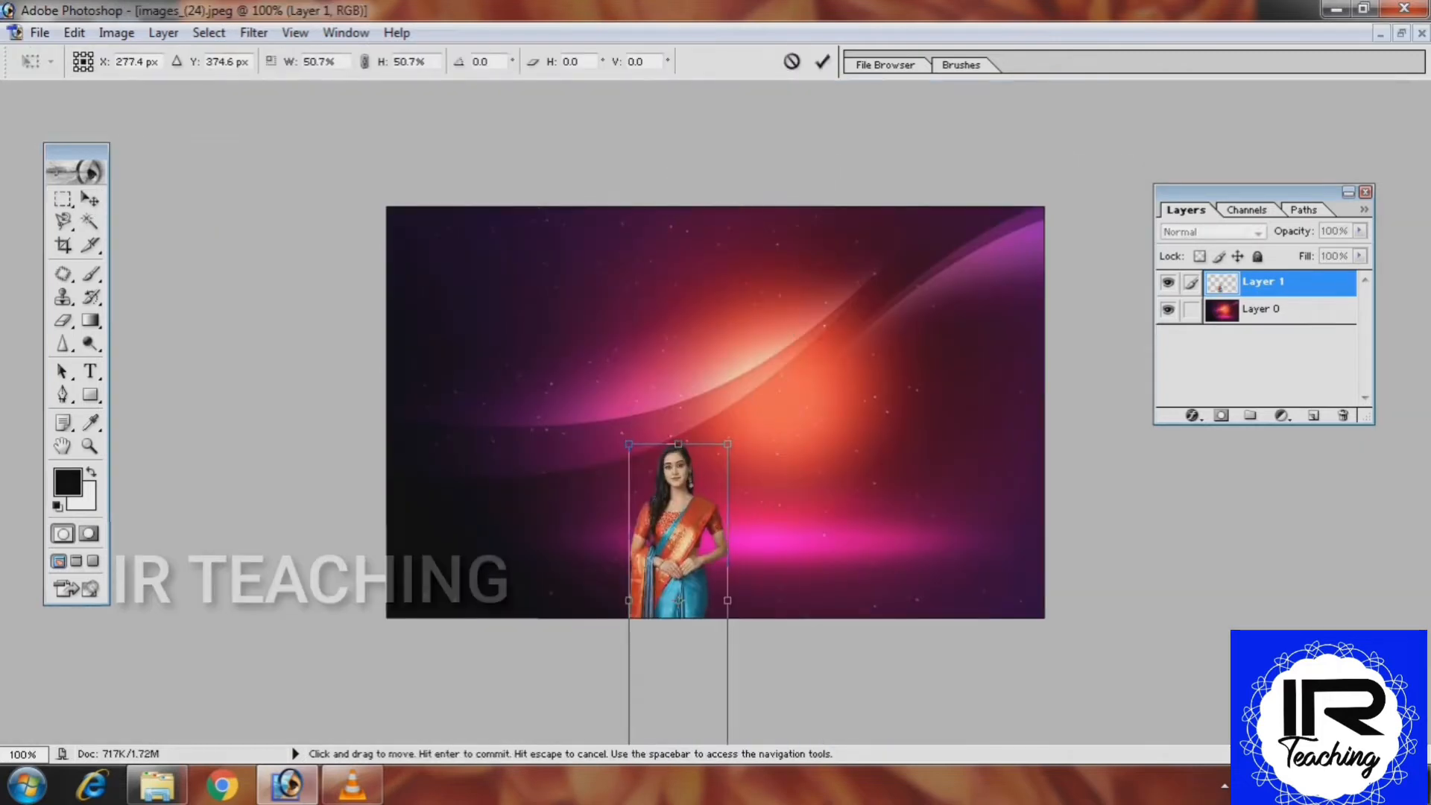
left_click_drag(678, 548, 506, 374)
key("Return")
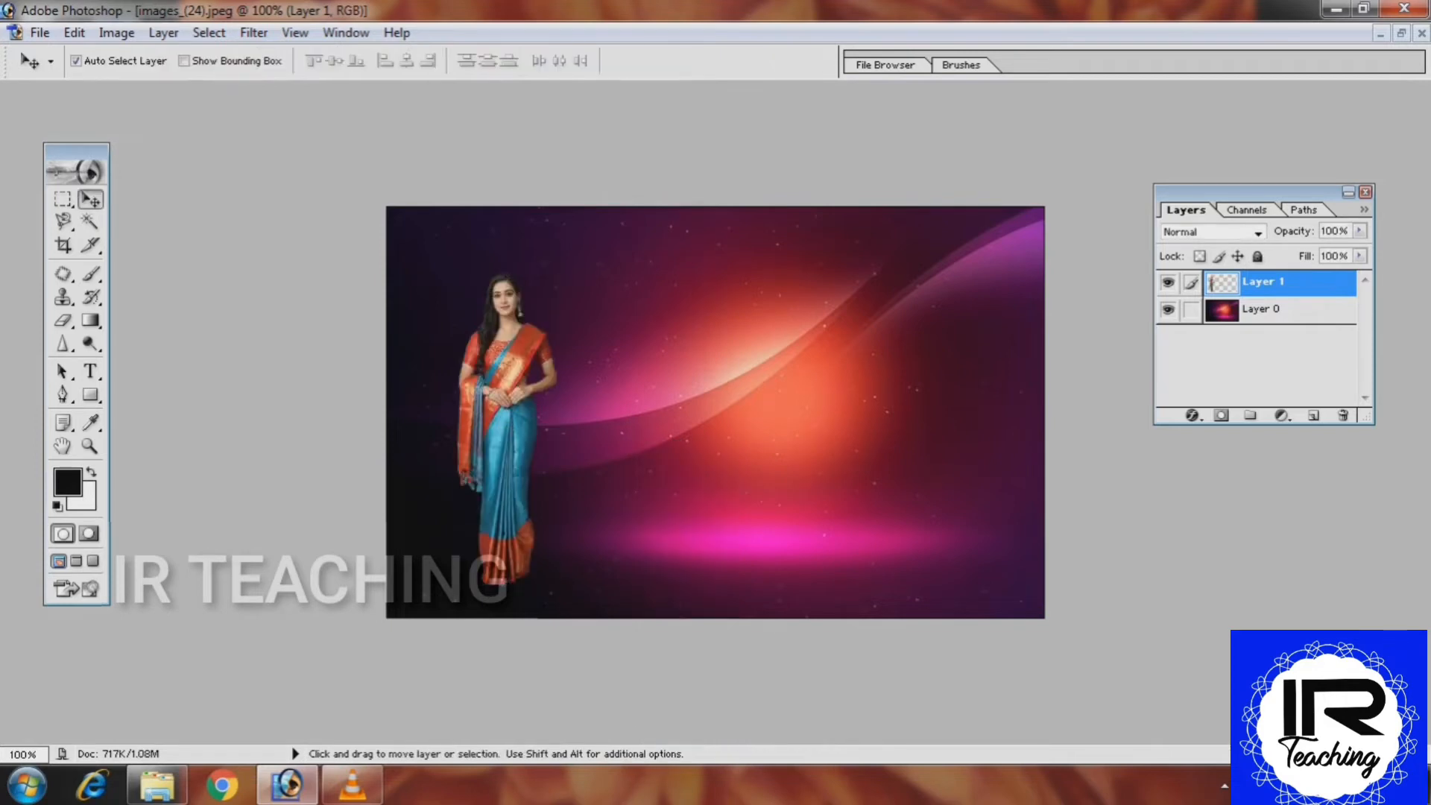
key("ctrl+plus")
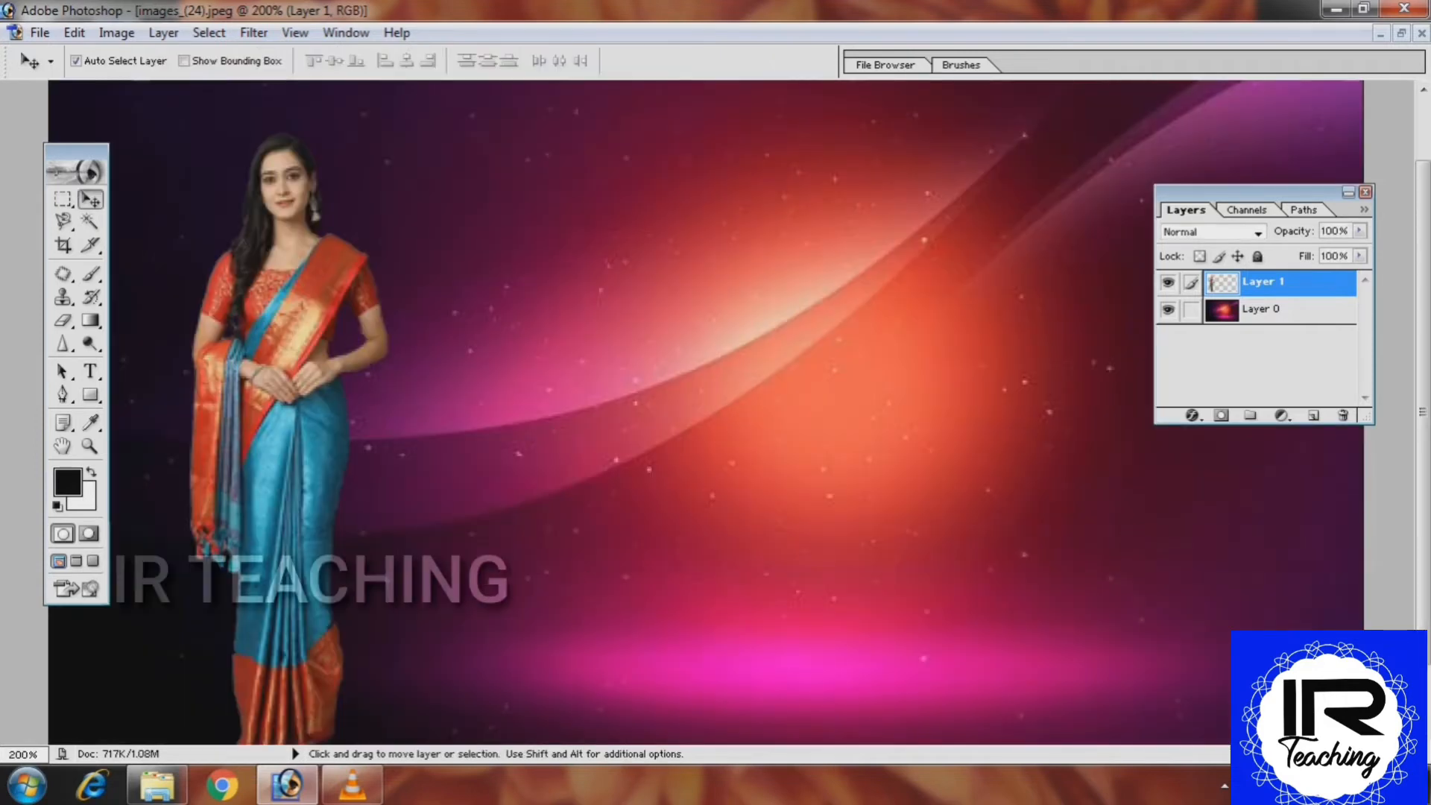
Feather the selection around the woman in images_(34).jpeg with a radius of 5 pixels
left_click(1400, 34)
left_click(850, 99)
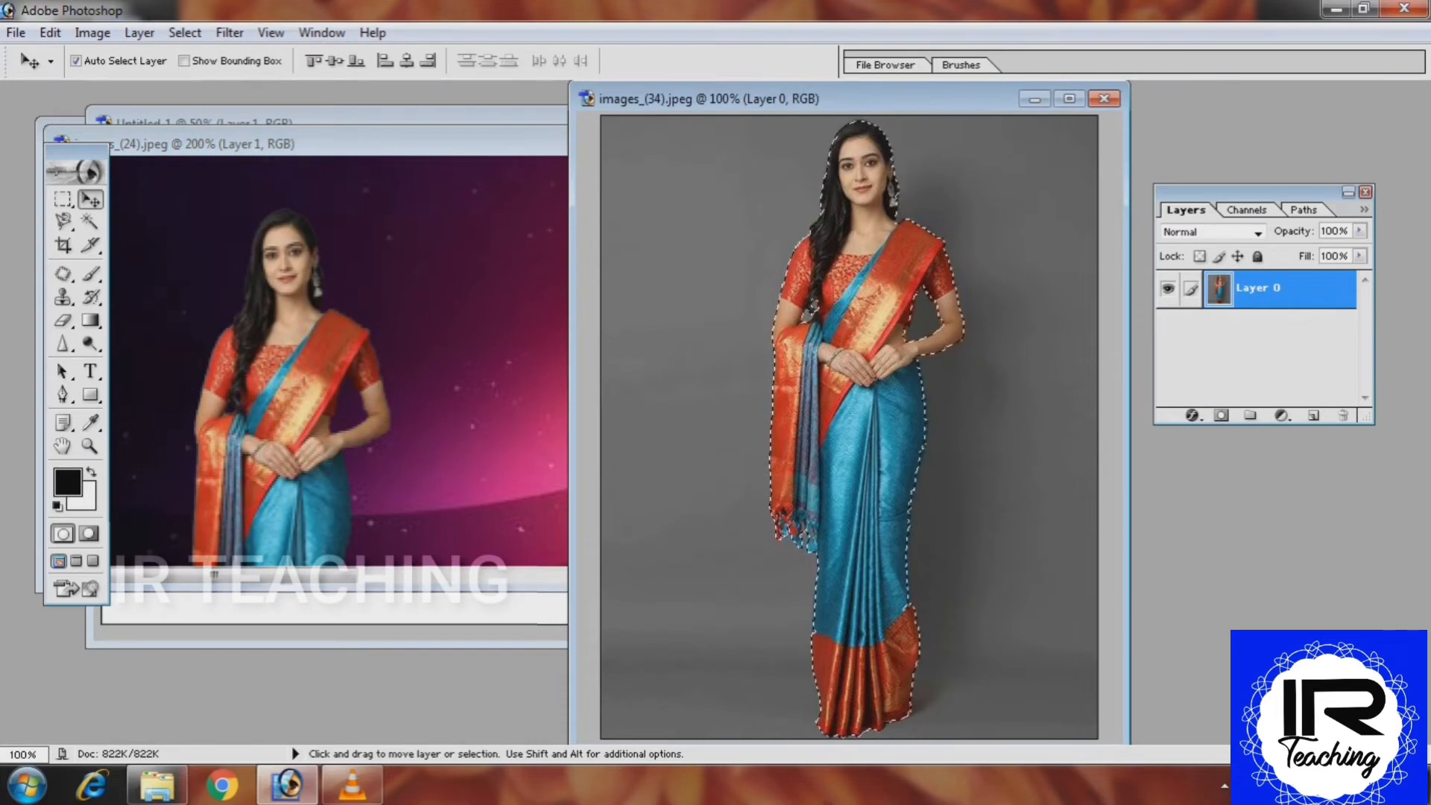
left_click(184, 32)
left_click(223, 189)
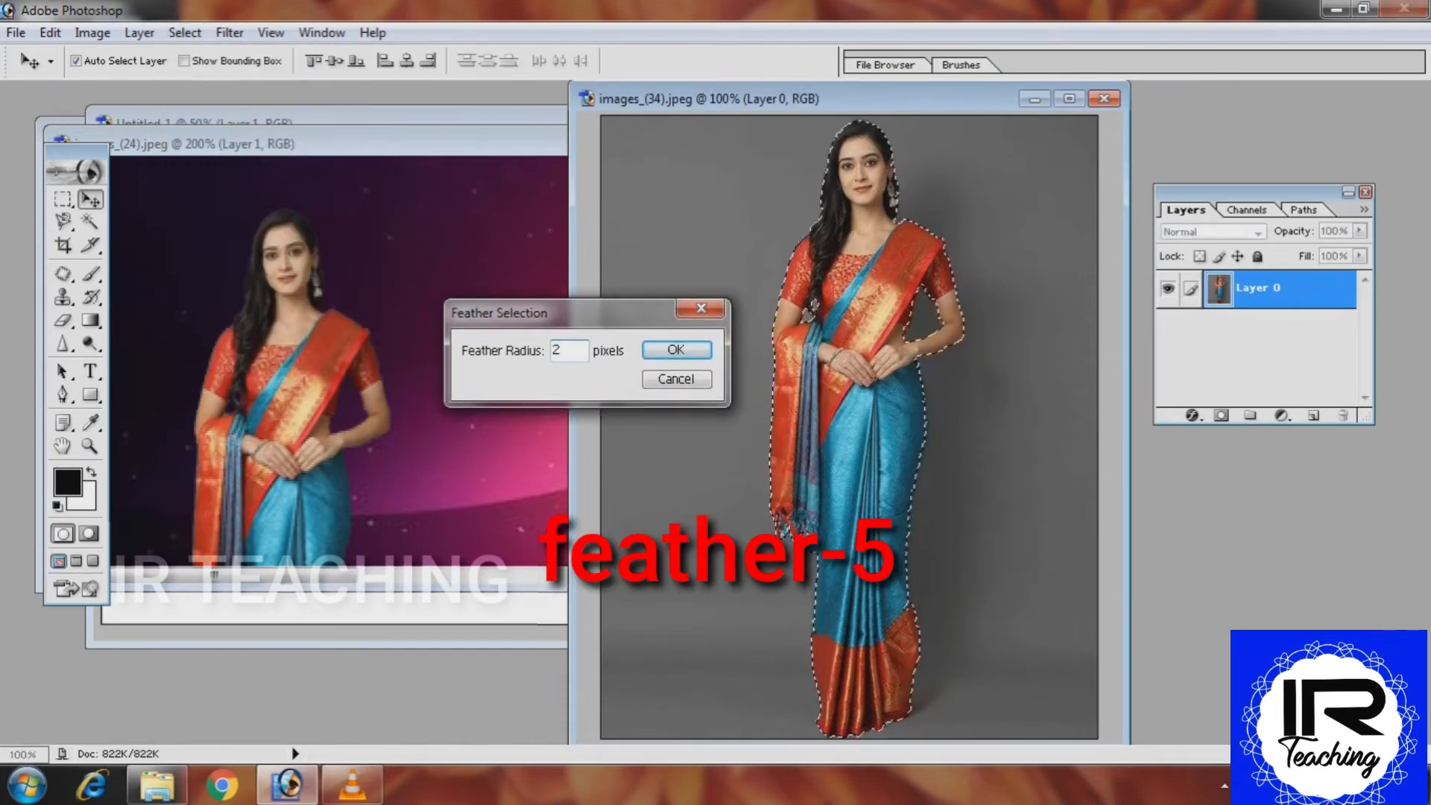
key("BackSpace")
type("5")
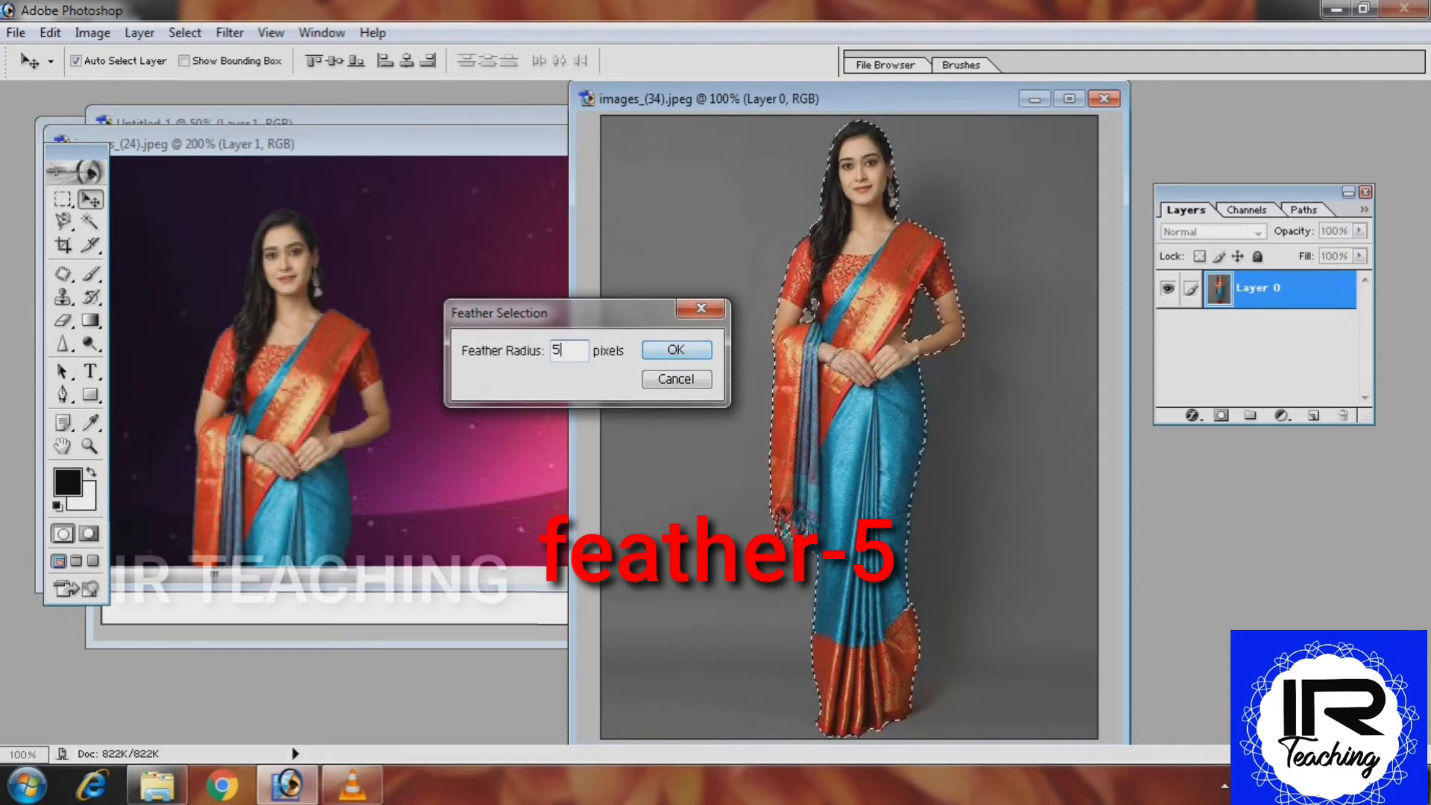
key("Return")
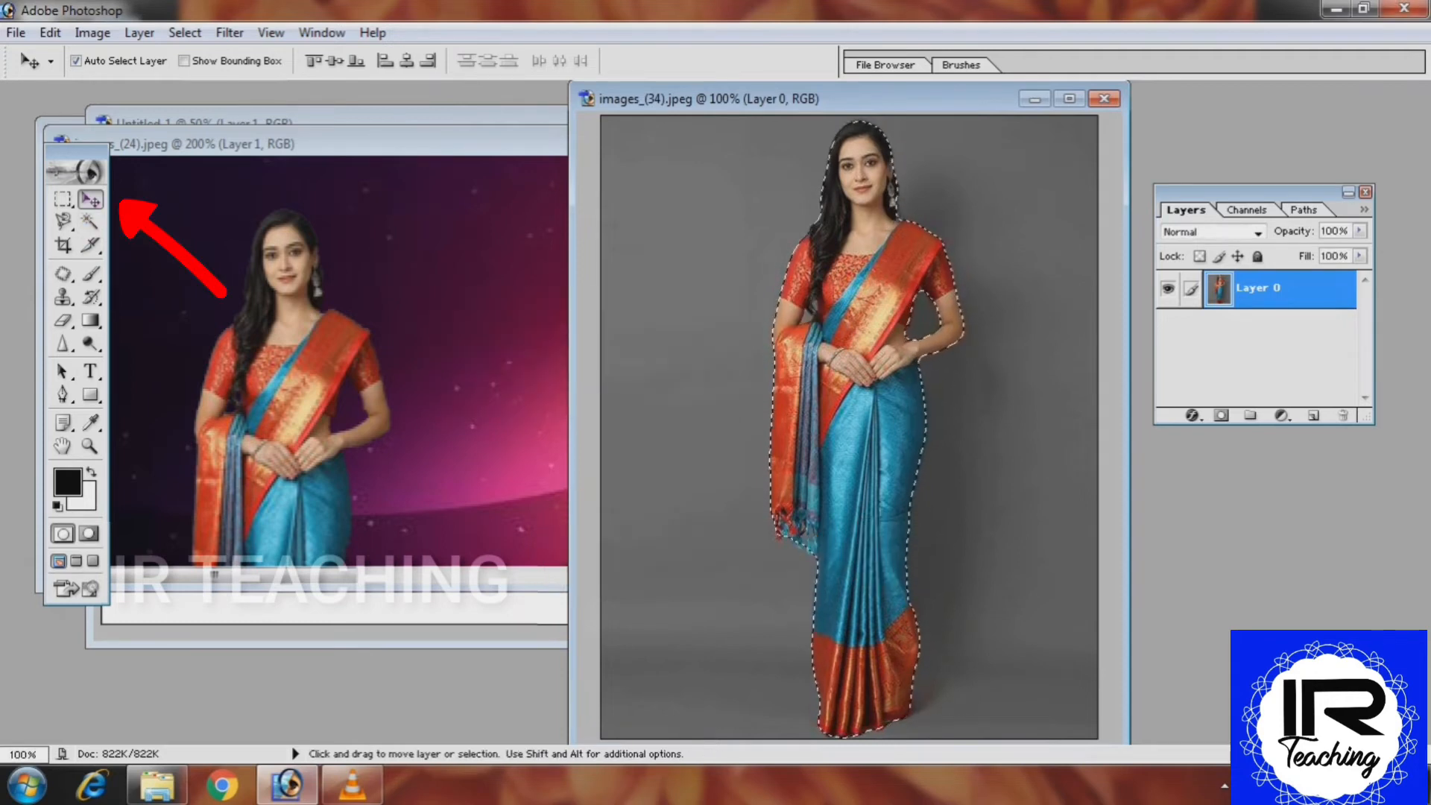
Copy the feathered woman into images_(24) and scale her down to about the first figure's height, placed just to its right
left_click_drag(857, 428, 481, 309)
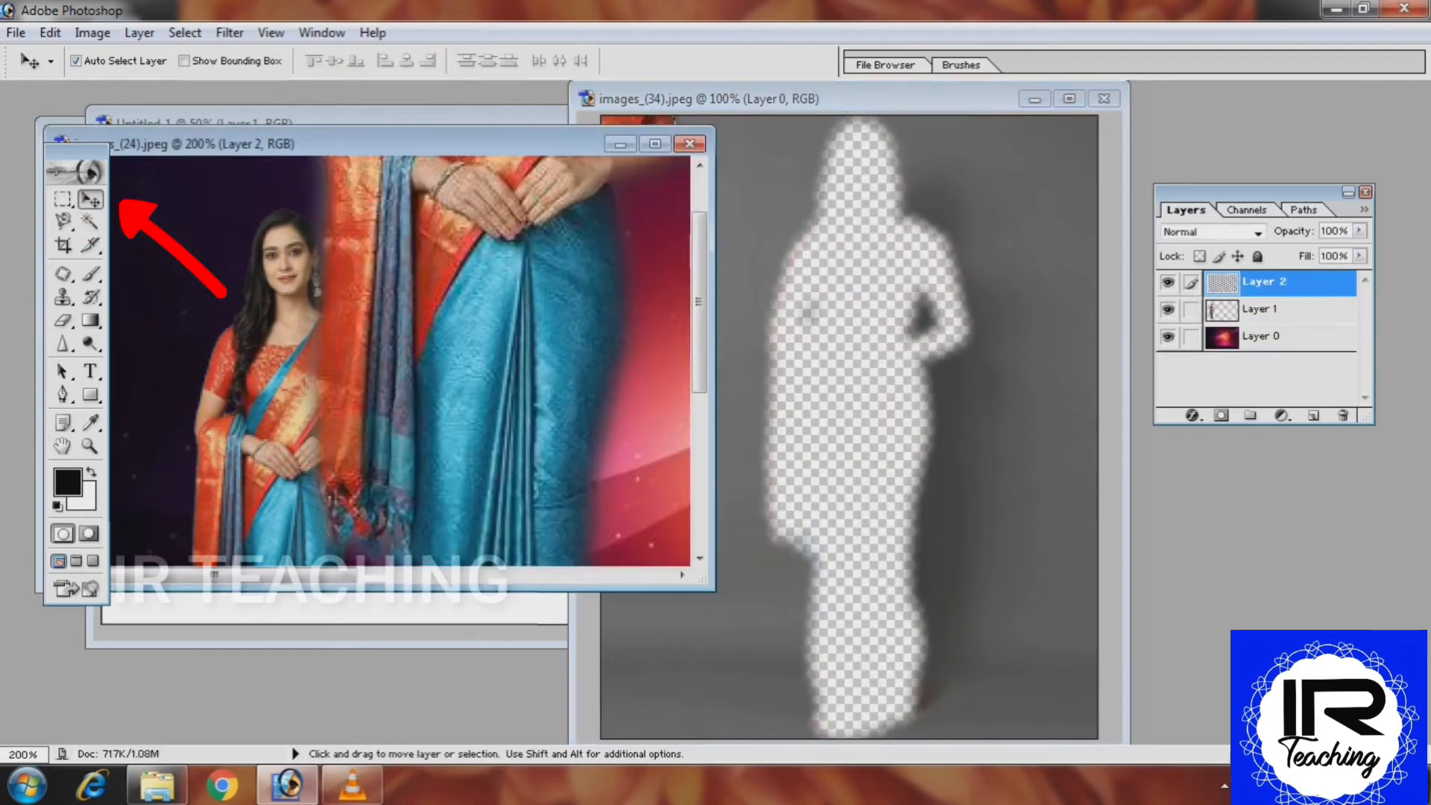
left_click(661, 144)
key("ctrl+t")
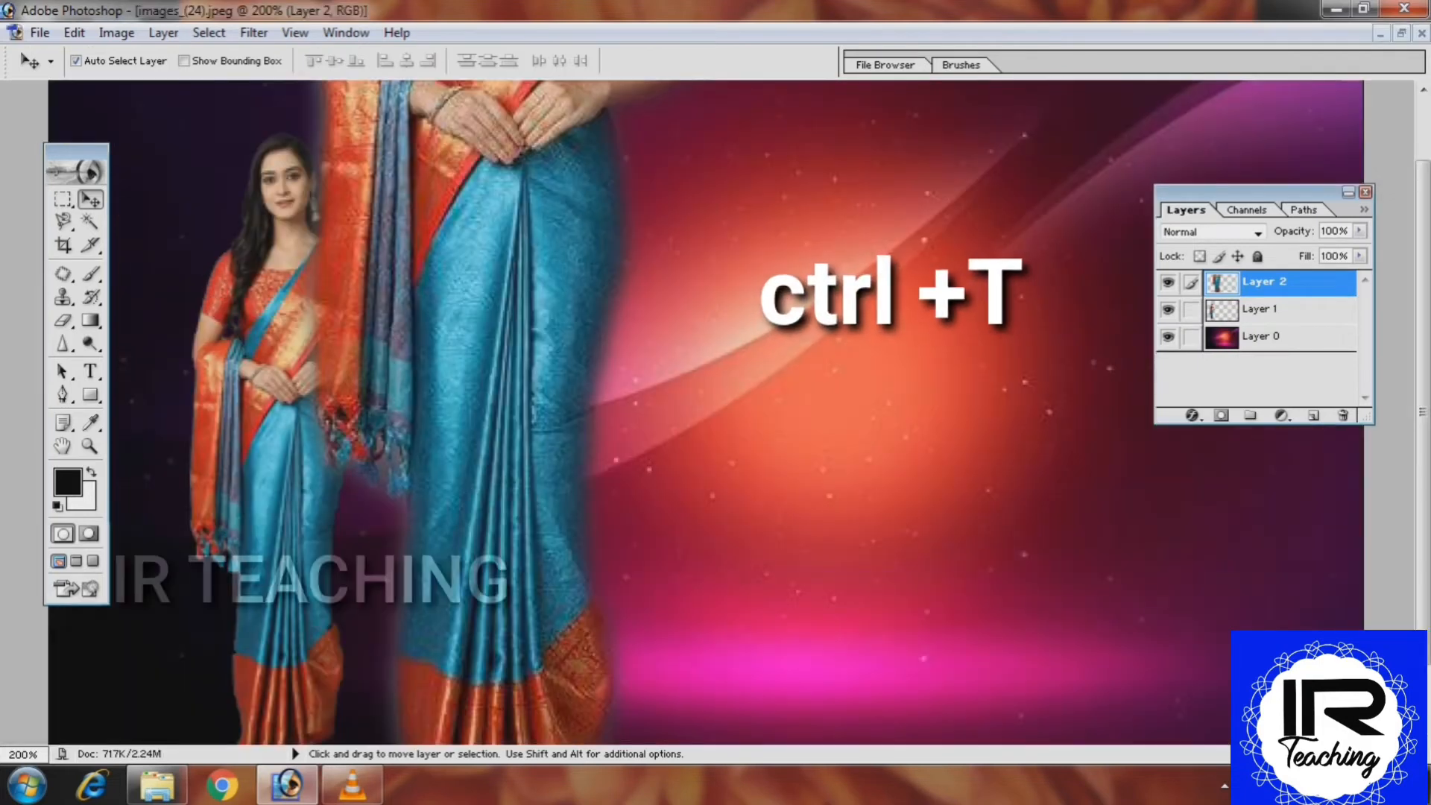
key("ctrl+minus")
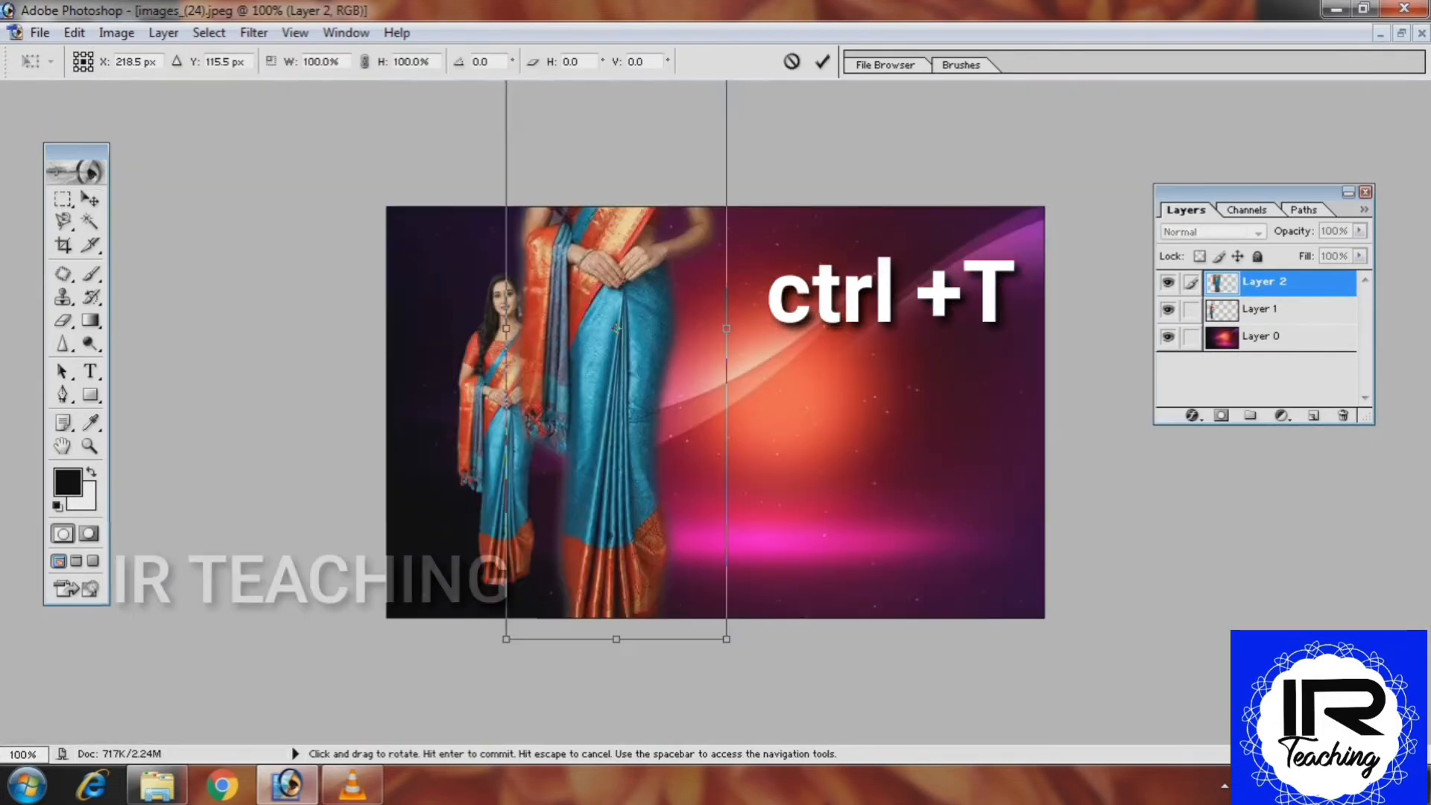
left_click_drag(726, 638, 635, 412)
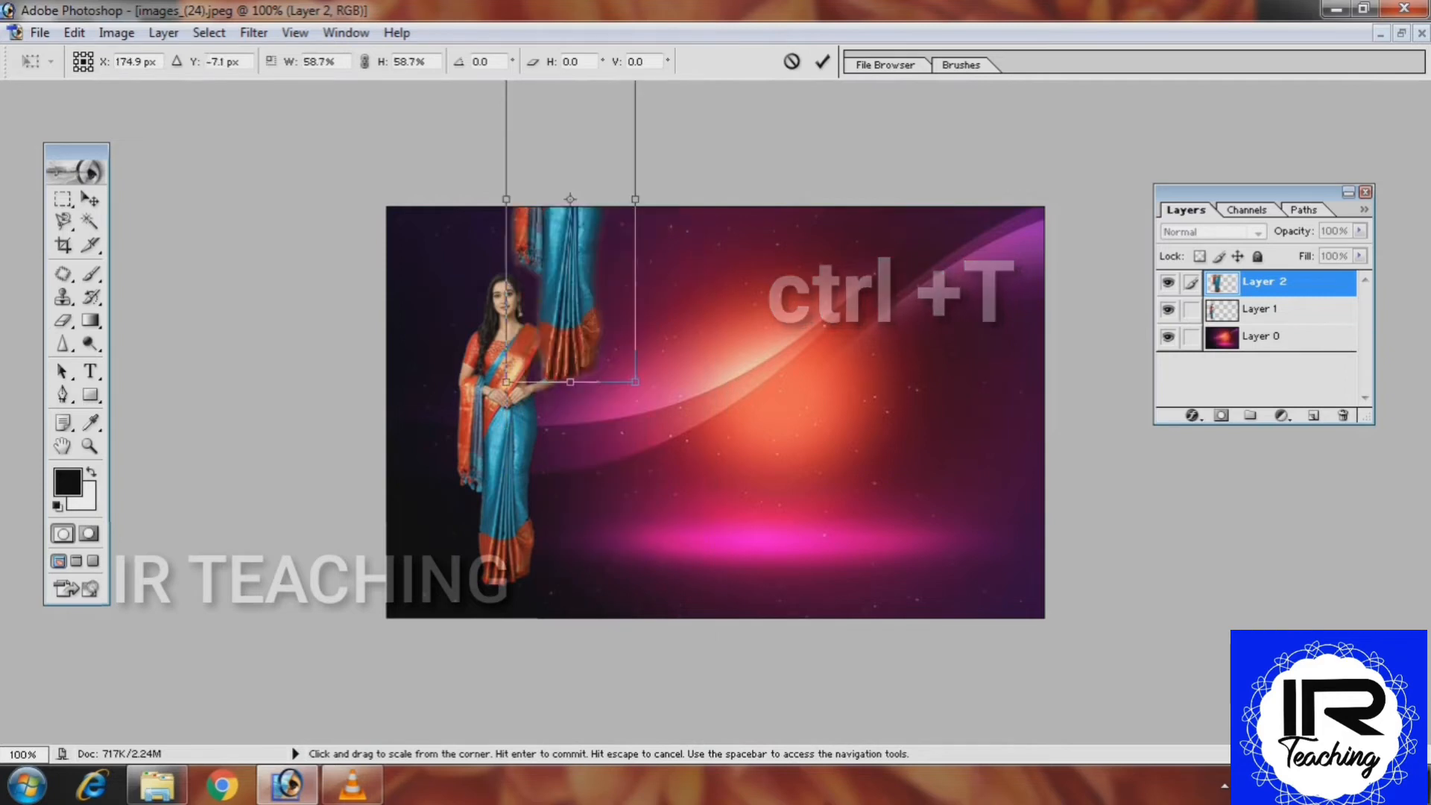
right_click(686, 208)
left_click_drag(574, 320, 673, 526)
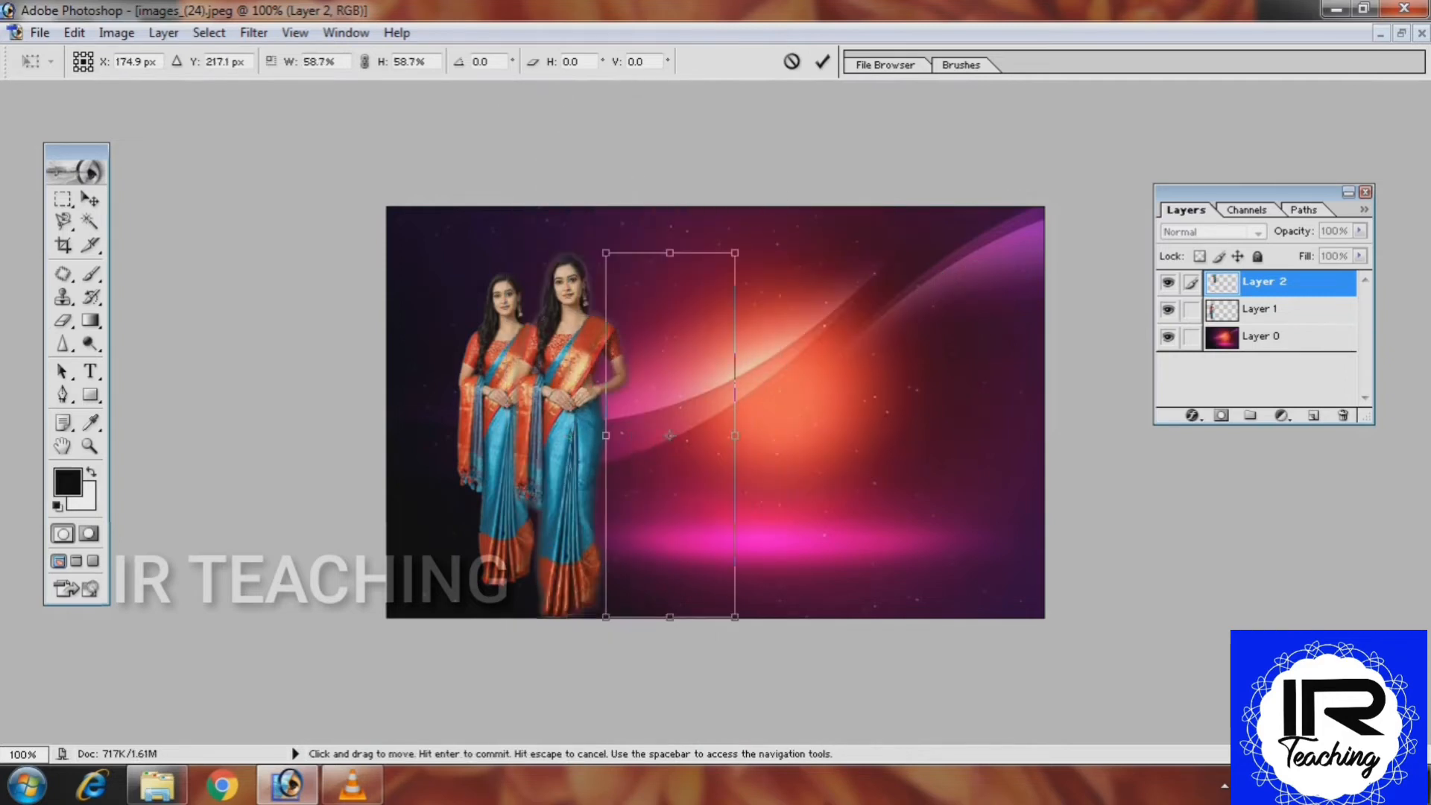
left_click_drag(670, 435, 639, 418)
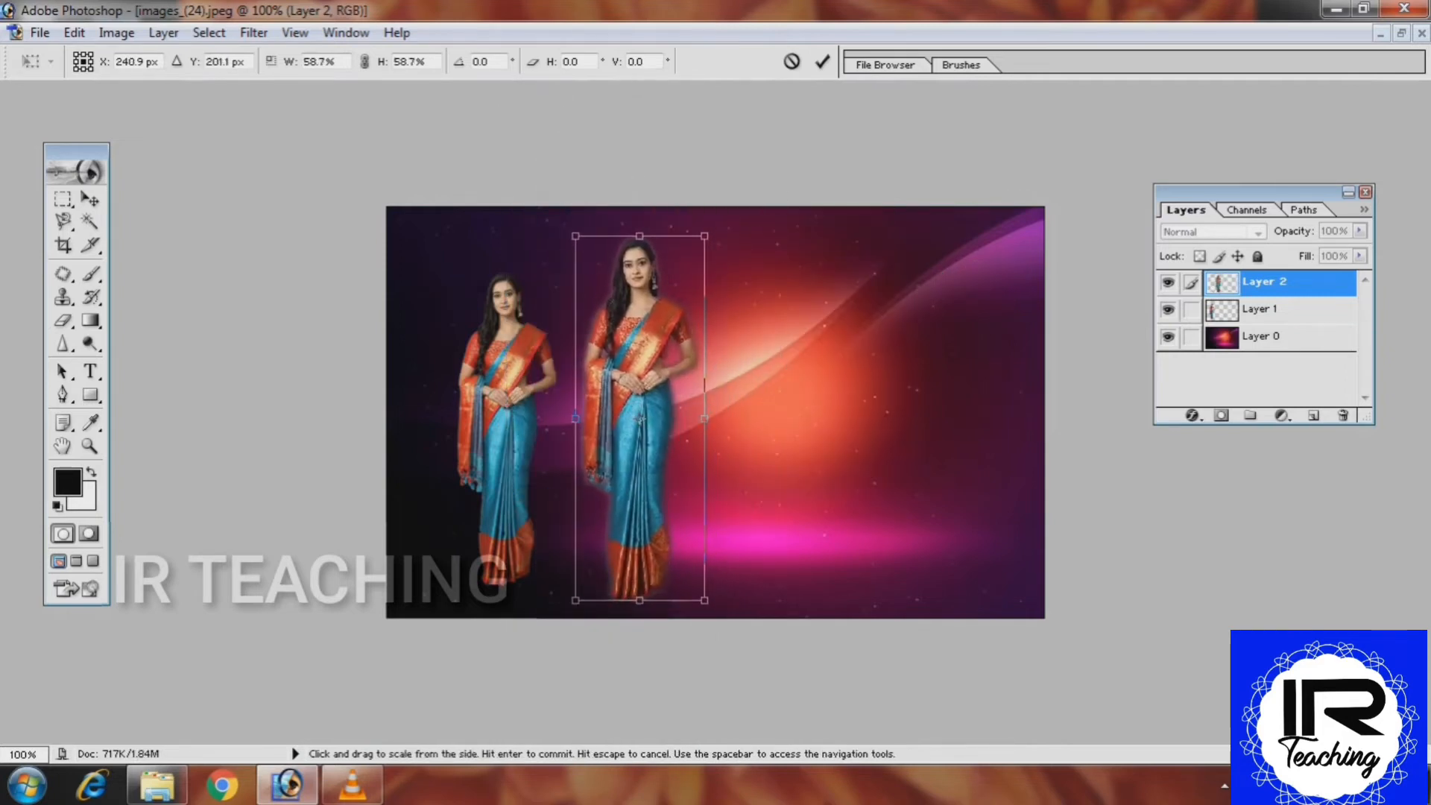
left_click_drag(704, 236, 687, 285)
left_click_drag(646, 358, 638, 338)
mouse_move(622, 423)
left_mouse_down()
mouse_move(621, 411)
mouse_move(615, 422)
left_mouse_up()
key("Return")
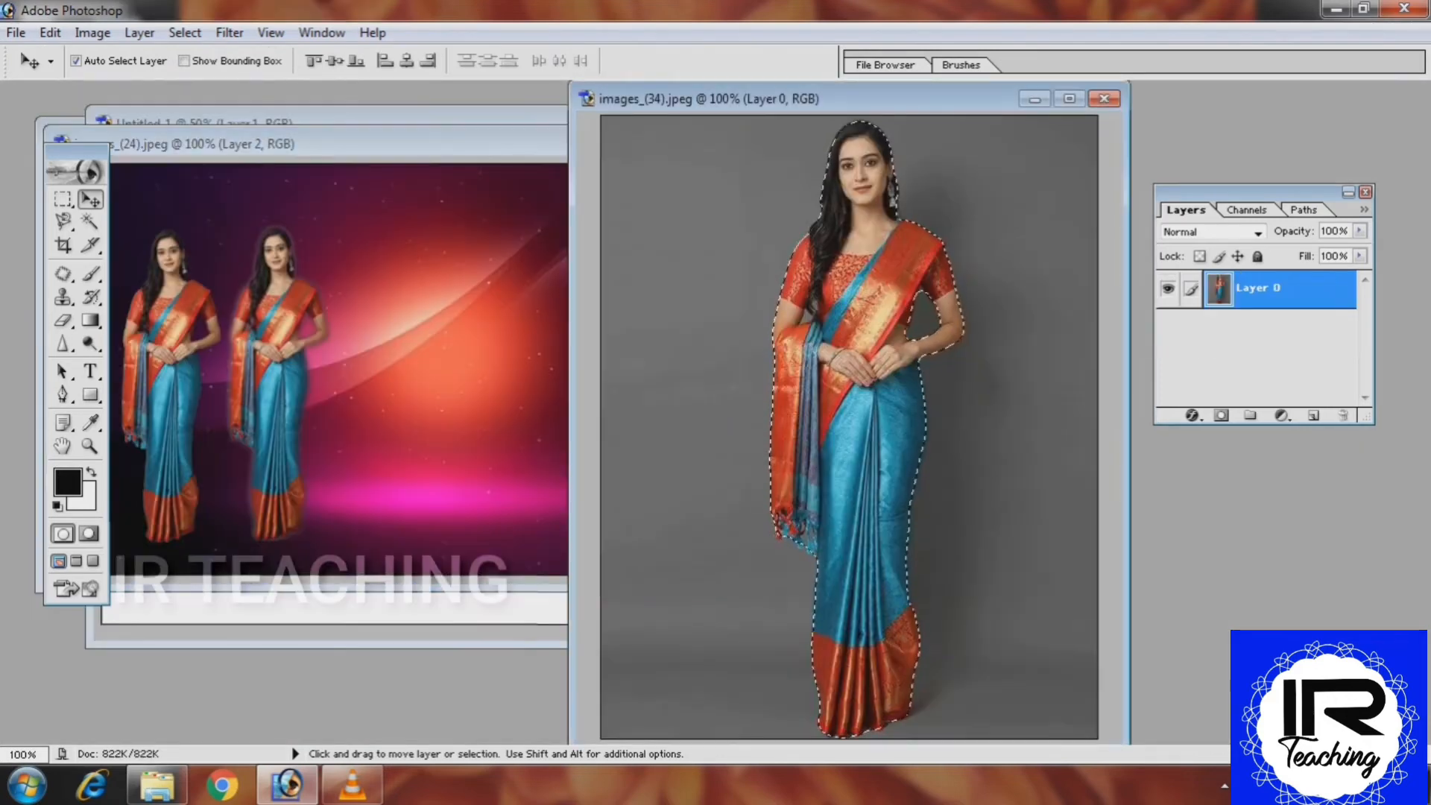
Feather the selection around the woman in images_(34).jpeg with a radius of 10 pixels
key("alt+s")
key("Down")
key("Down")
key("Down")
key("Down")
key("Down")
key("Return")
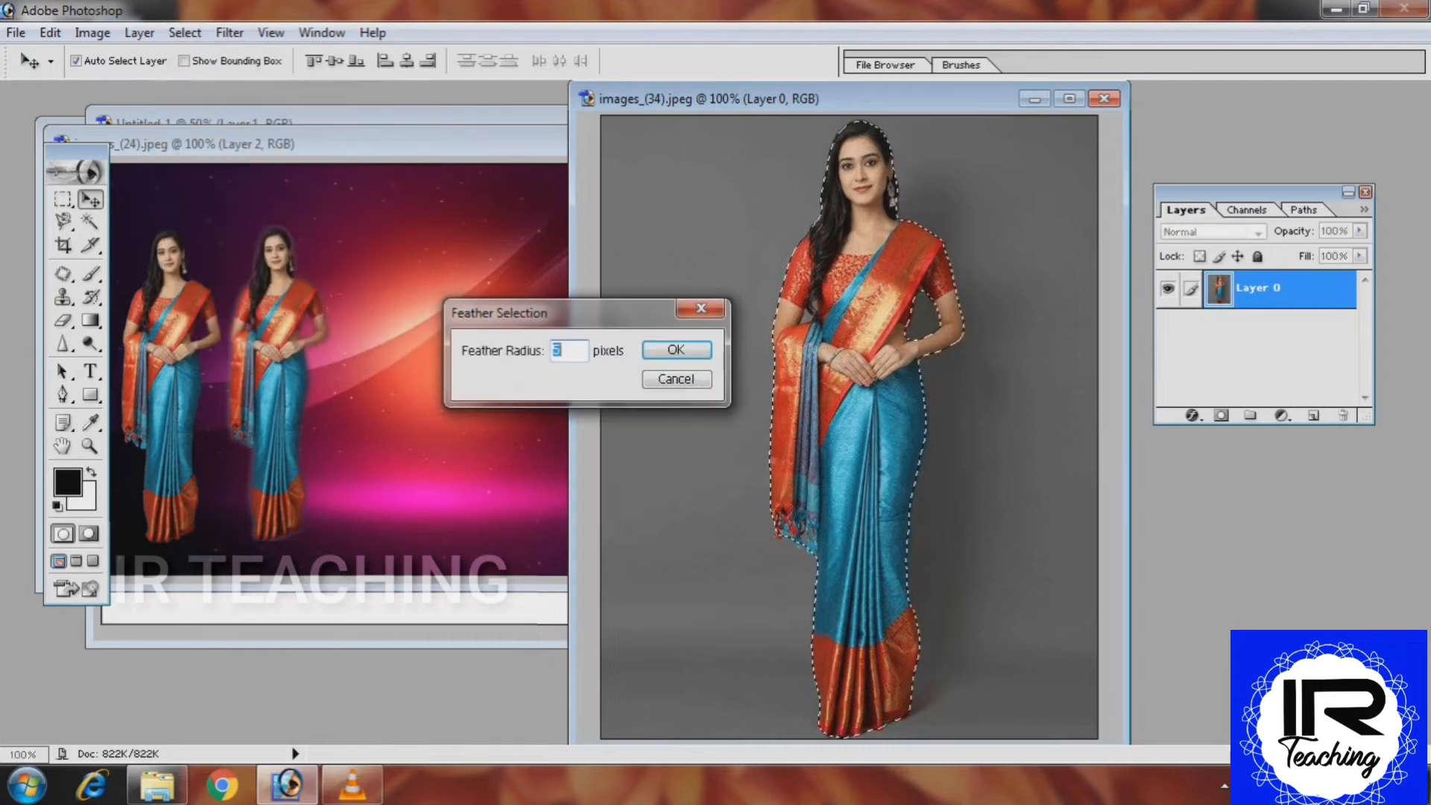
key("BackSpace")
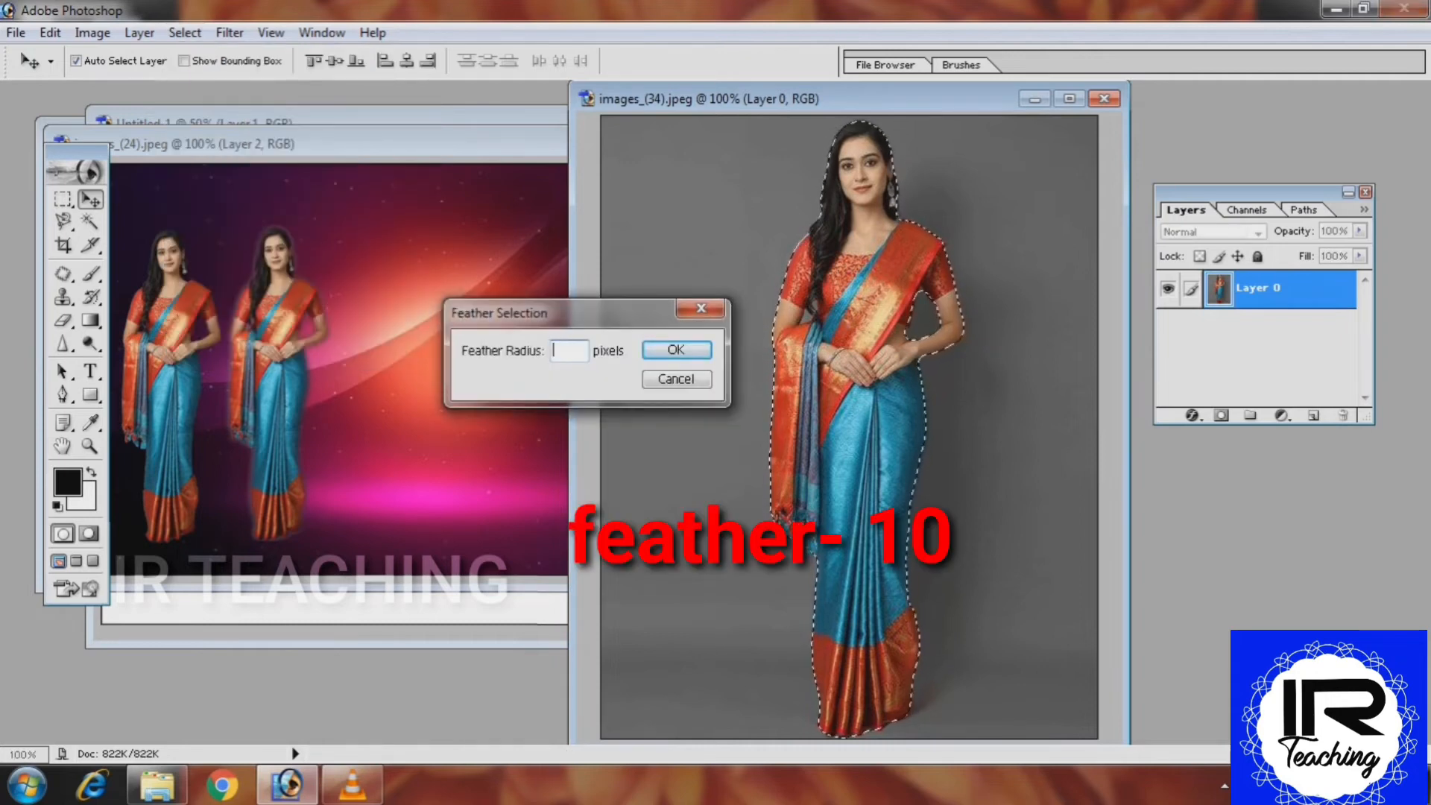
type("10")
key("Return")
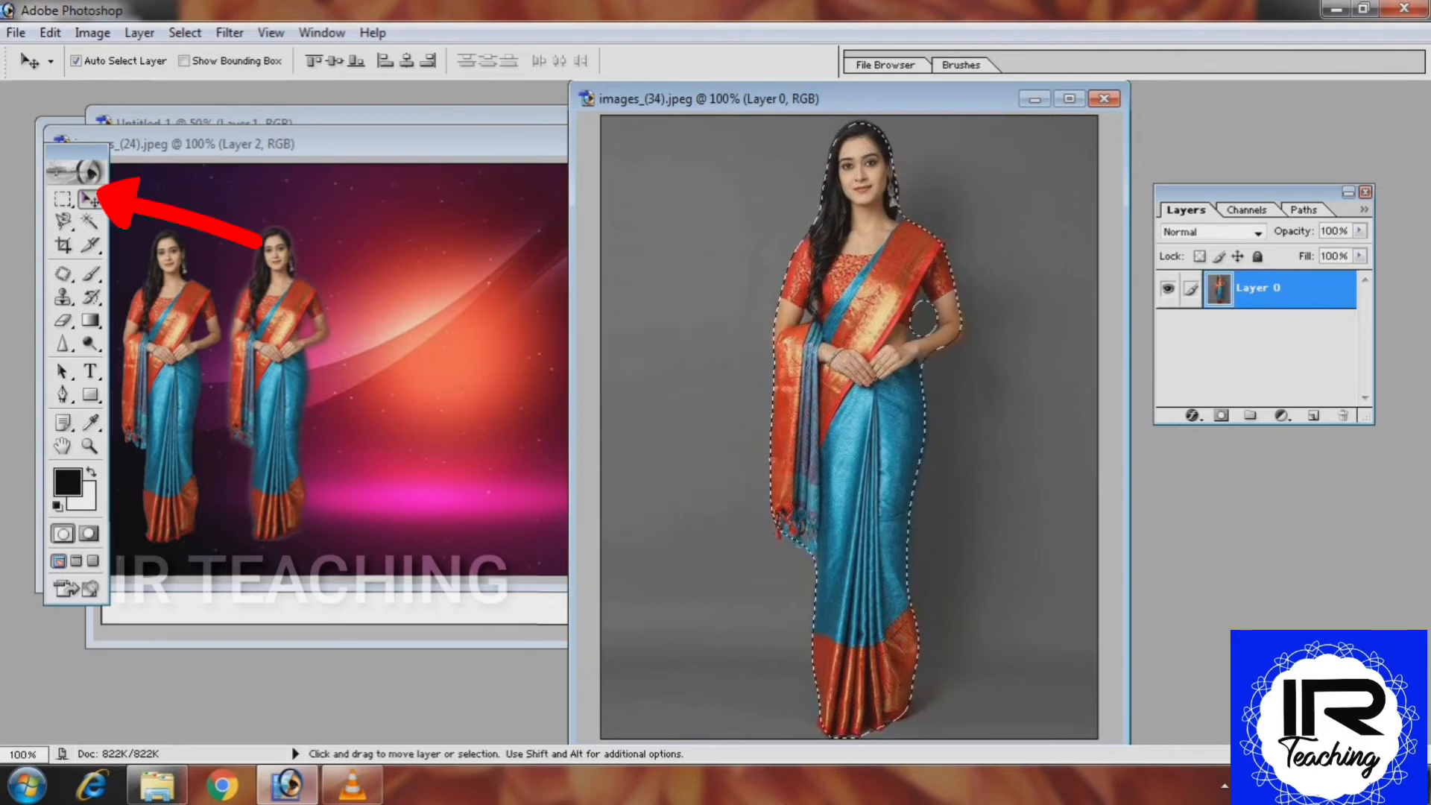
Copy the newly feathered woman into images_(24) and scale her down to about the other figures' height, placed just right of the second figure
left_click_drag(857, 373, 458, 314)
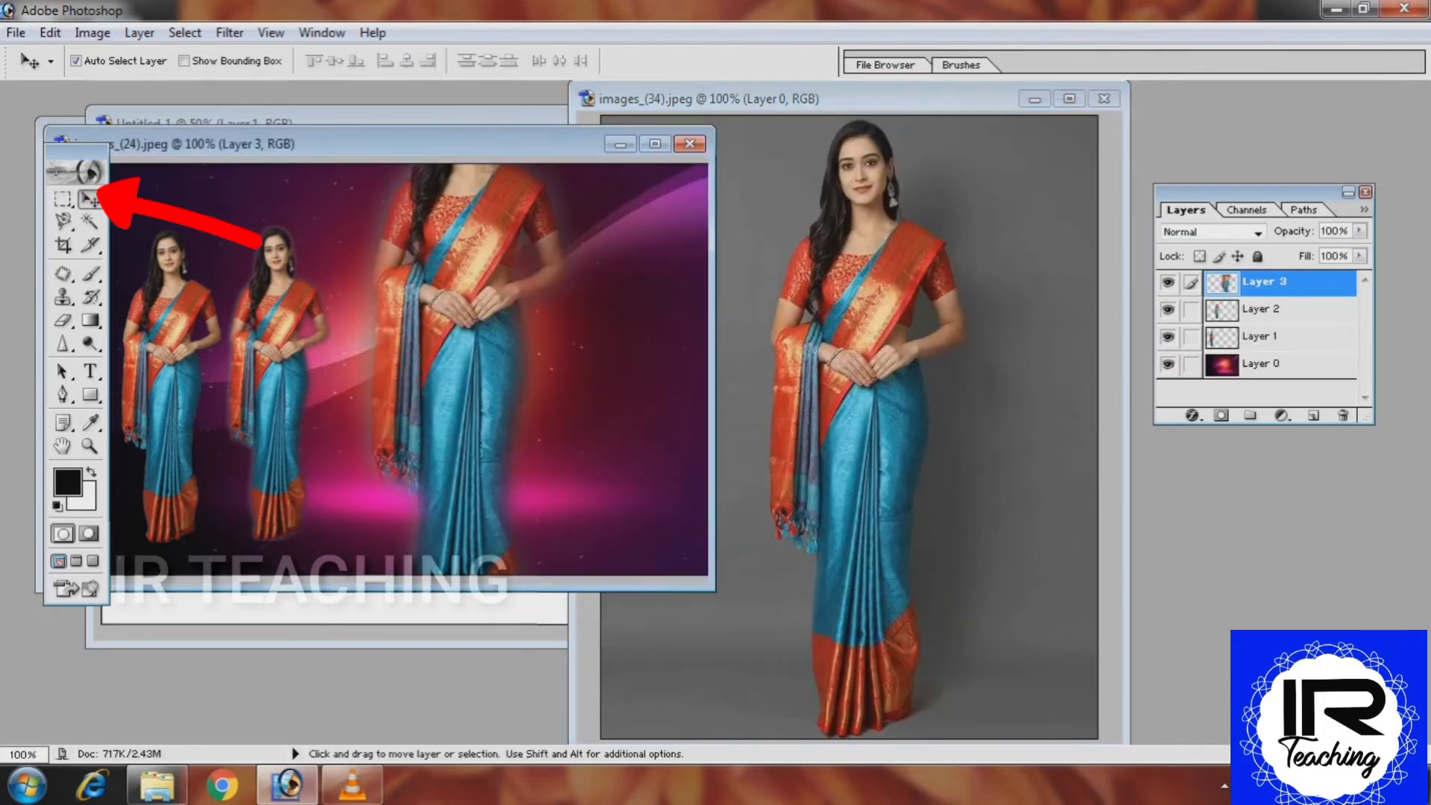
left_click(655, 143)
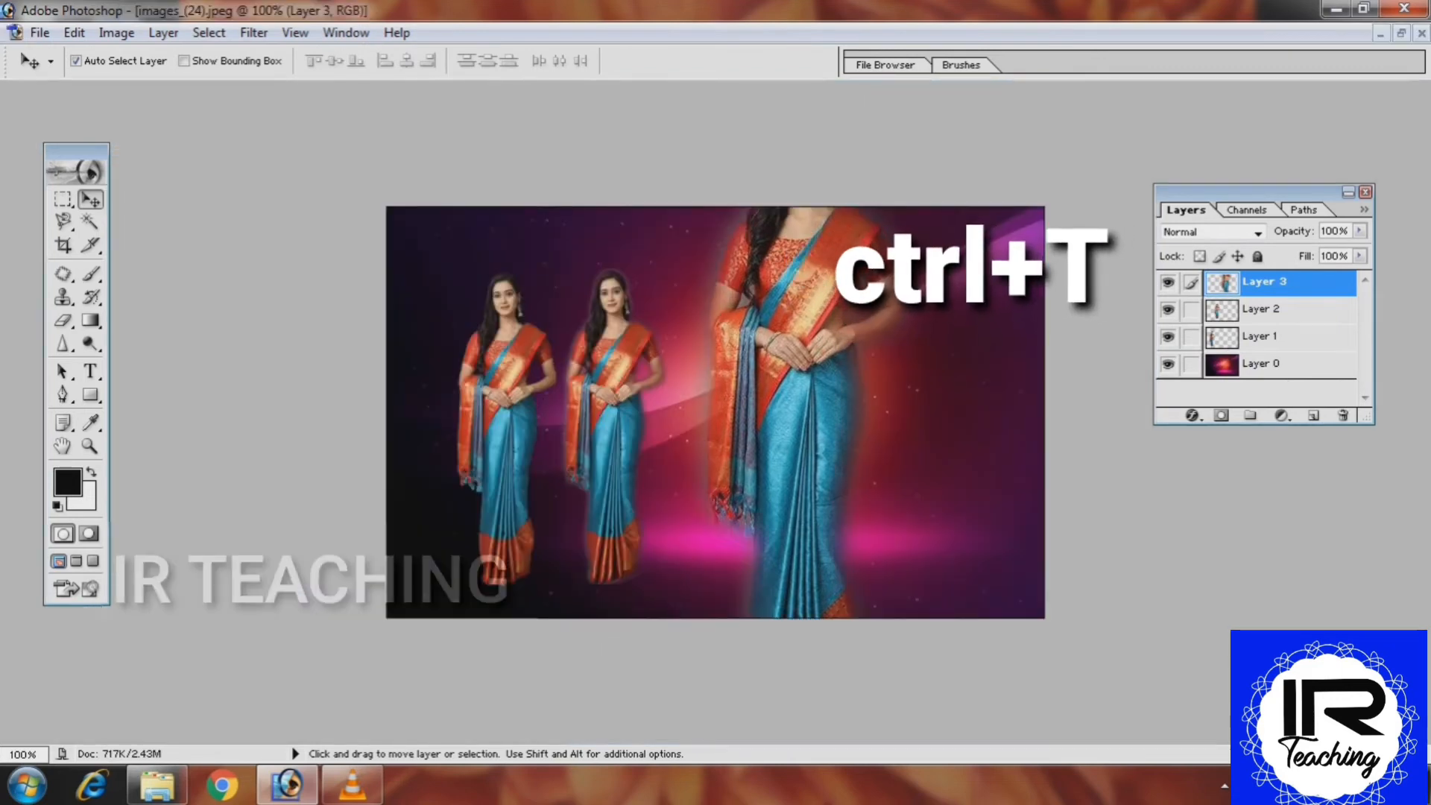
key("ctrl+t")
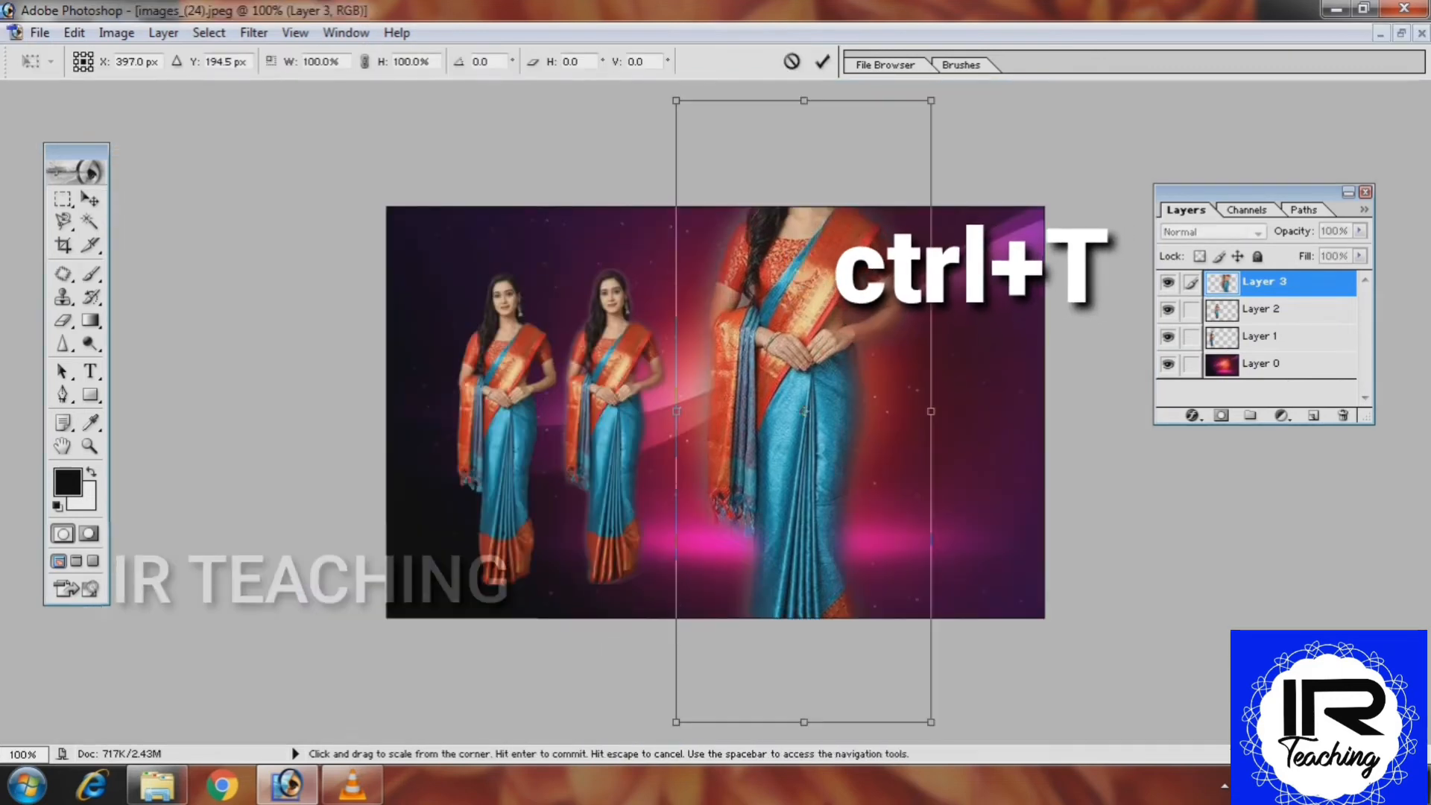
left_click_drag(931, 100, 903, 164)
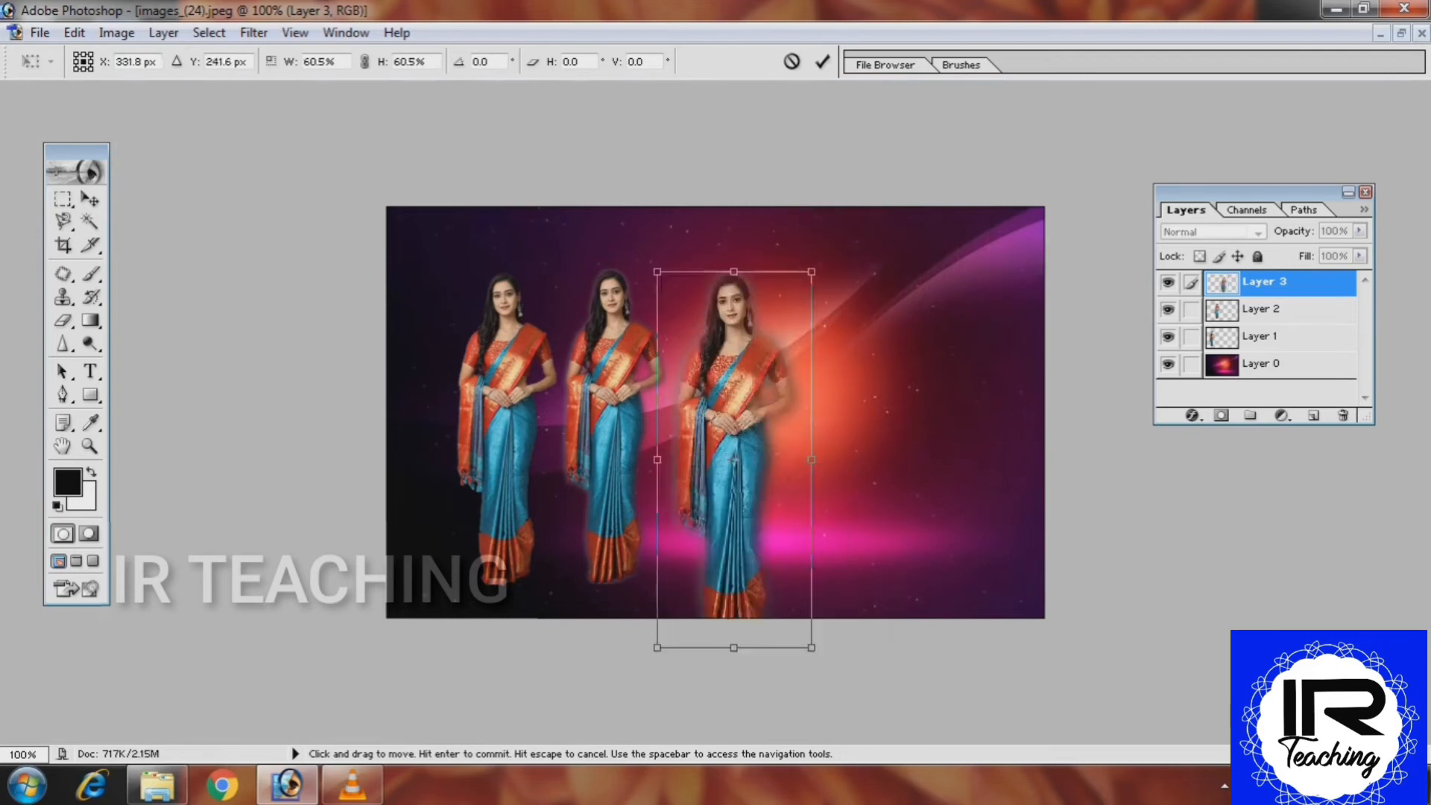
left_click_drag(657, 647, 679, 595)
key("Return")
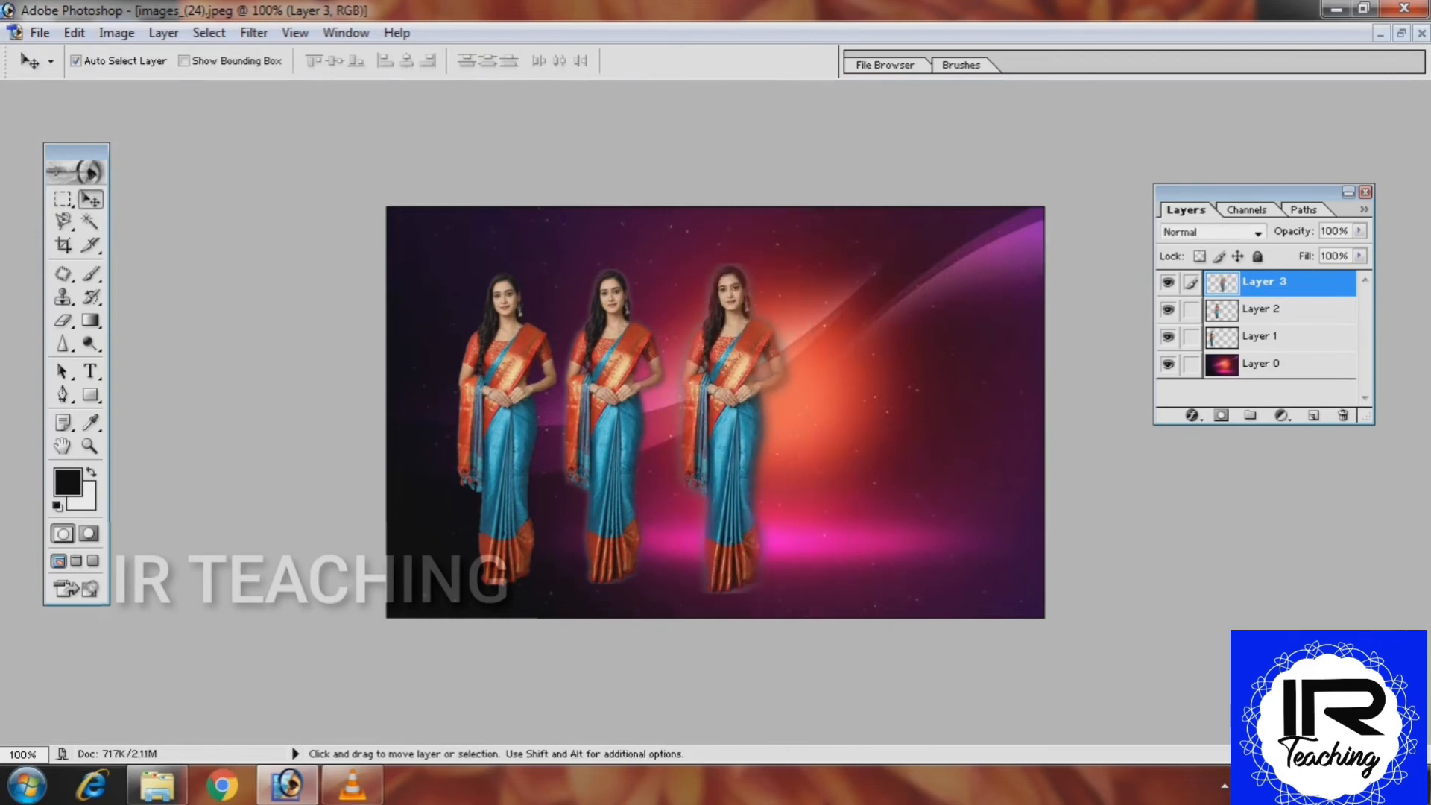
mouse_move(744, 447)
left_mouse_down()
mouse_move(735, 432)
mouse_move(726, 447)
left_mouse_up()
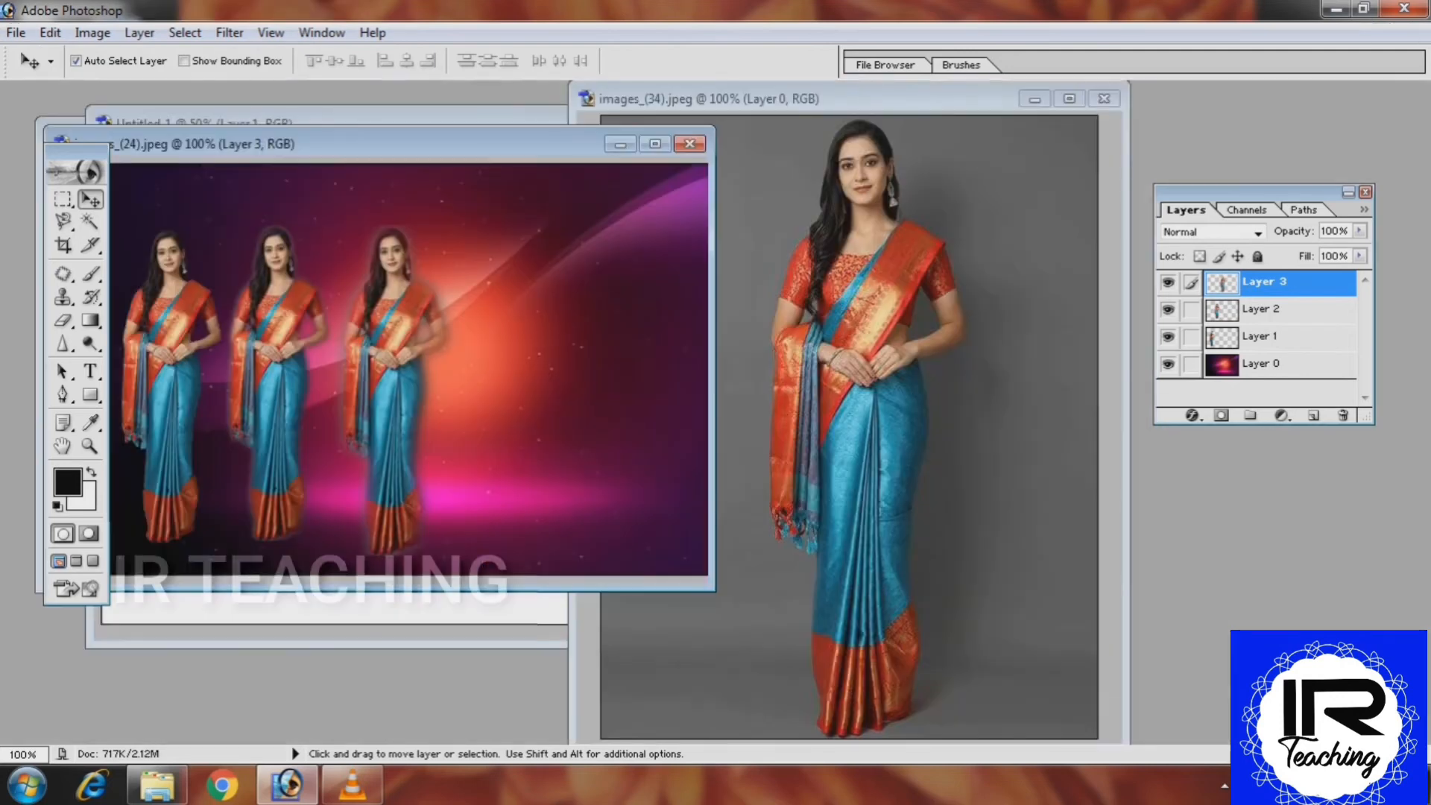
Feather the selection around the woman in images_(34).jpeg with a radius of 20 pixels
key("ctrl+Tab")
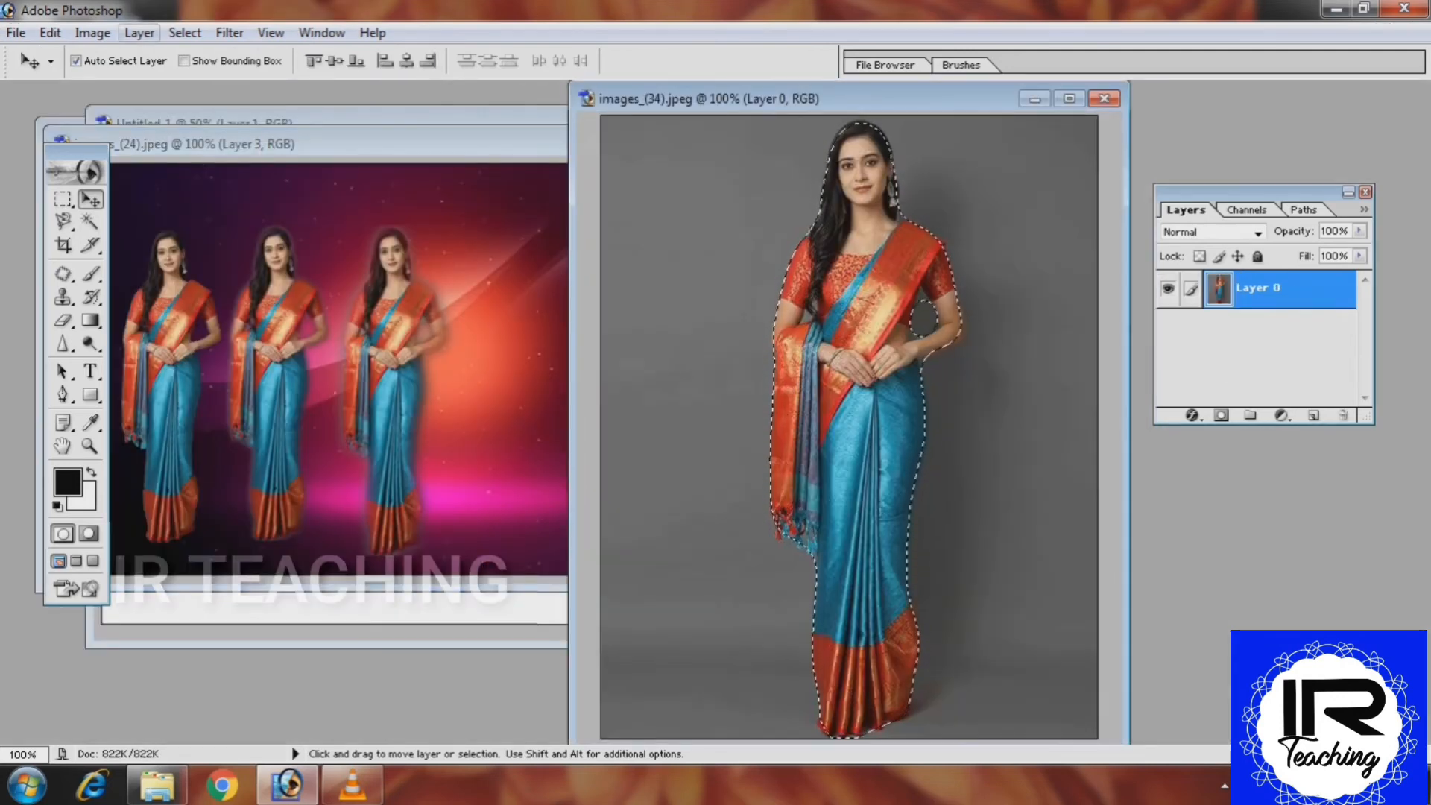
left_click(184, 32)
left_click(223, 189)
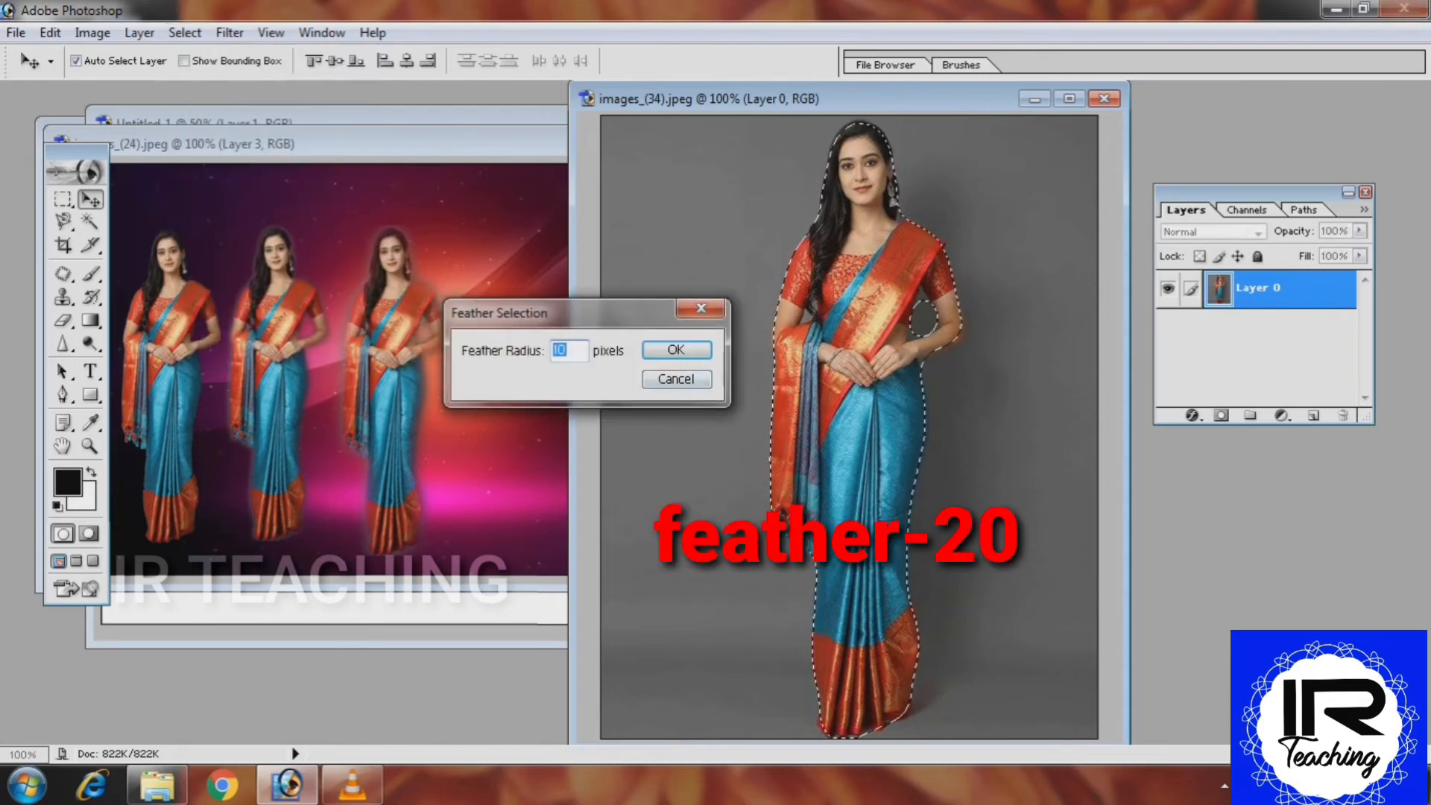
left_click(572, 351)
key("BackSpace")
key("BackSpace")
type("20")
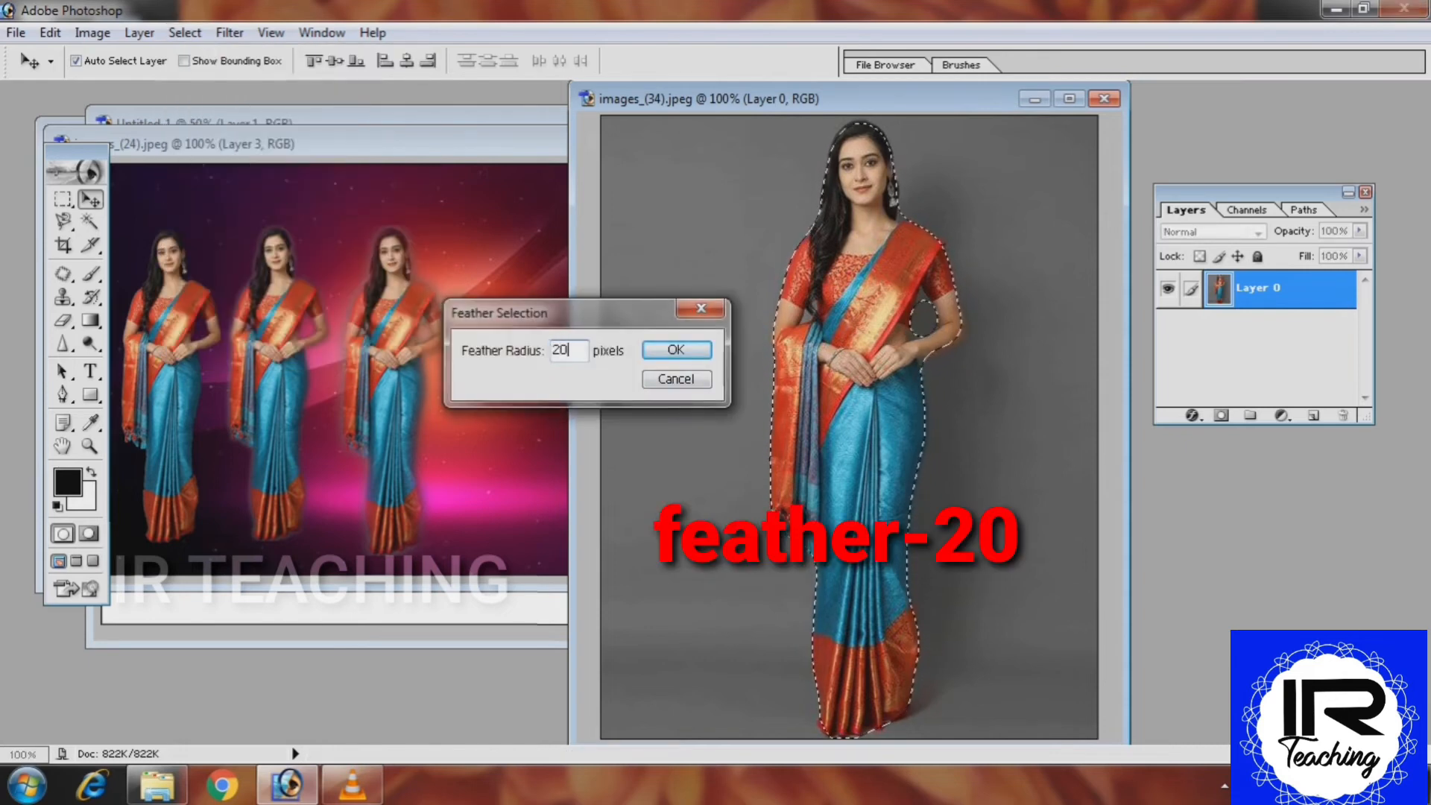
key("Return")
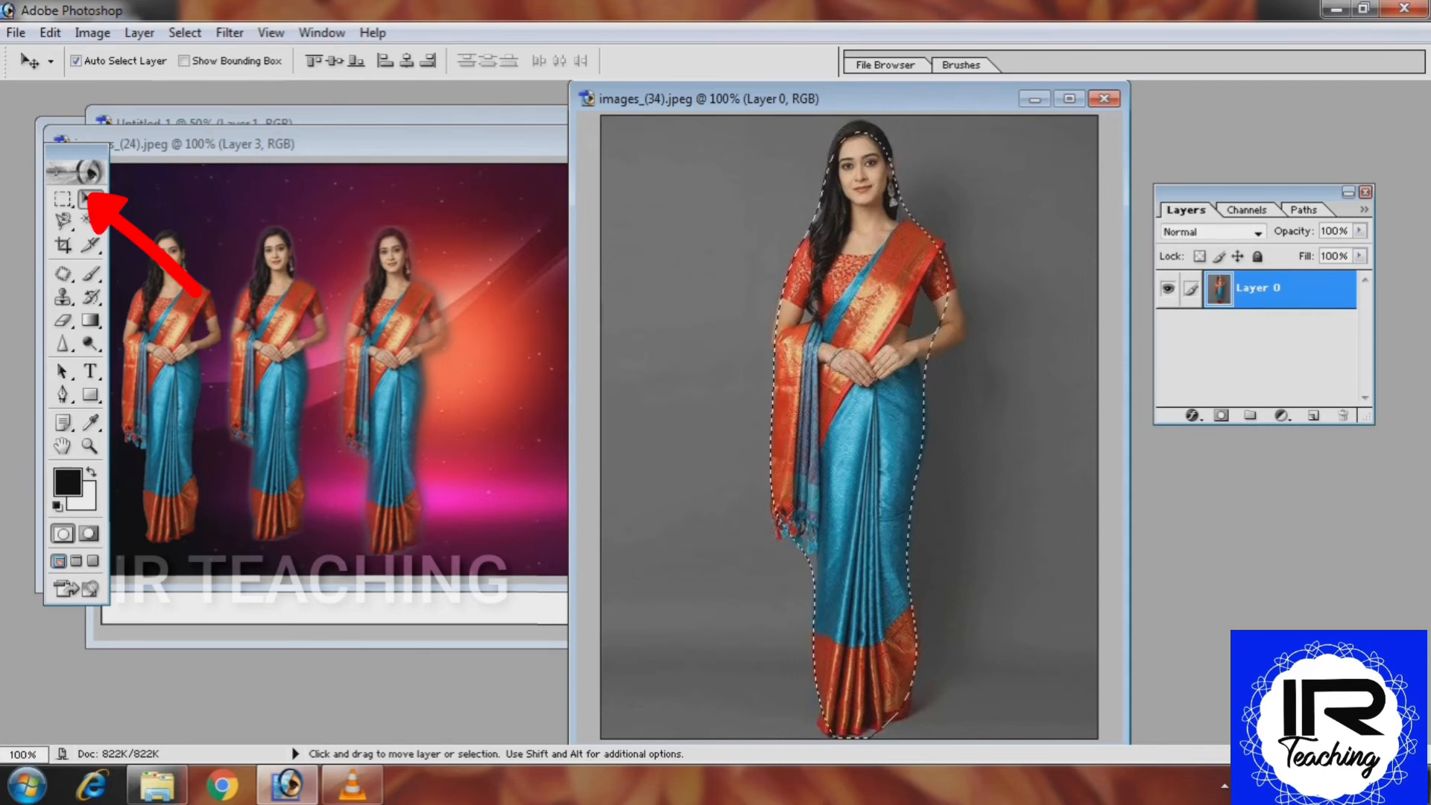
Copy the 20-pixel-feathered woman into images_(24) and scale her down to about the other figures' height, placed just right of the third figure
left_click_drag(864, 417, 548, 363)
left_click(655, 143)
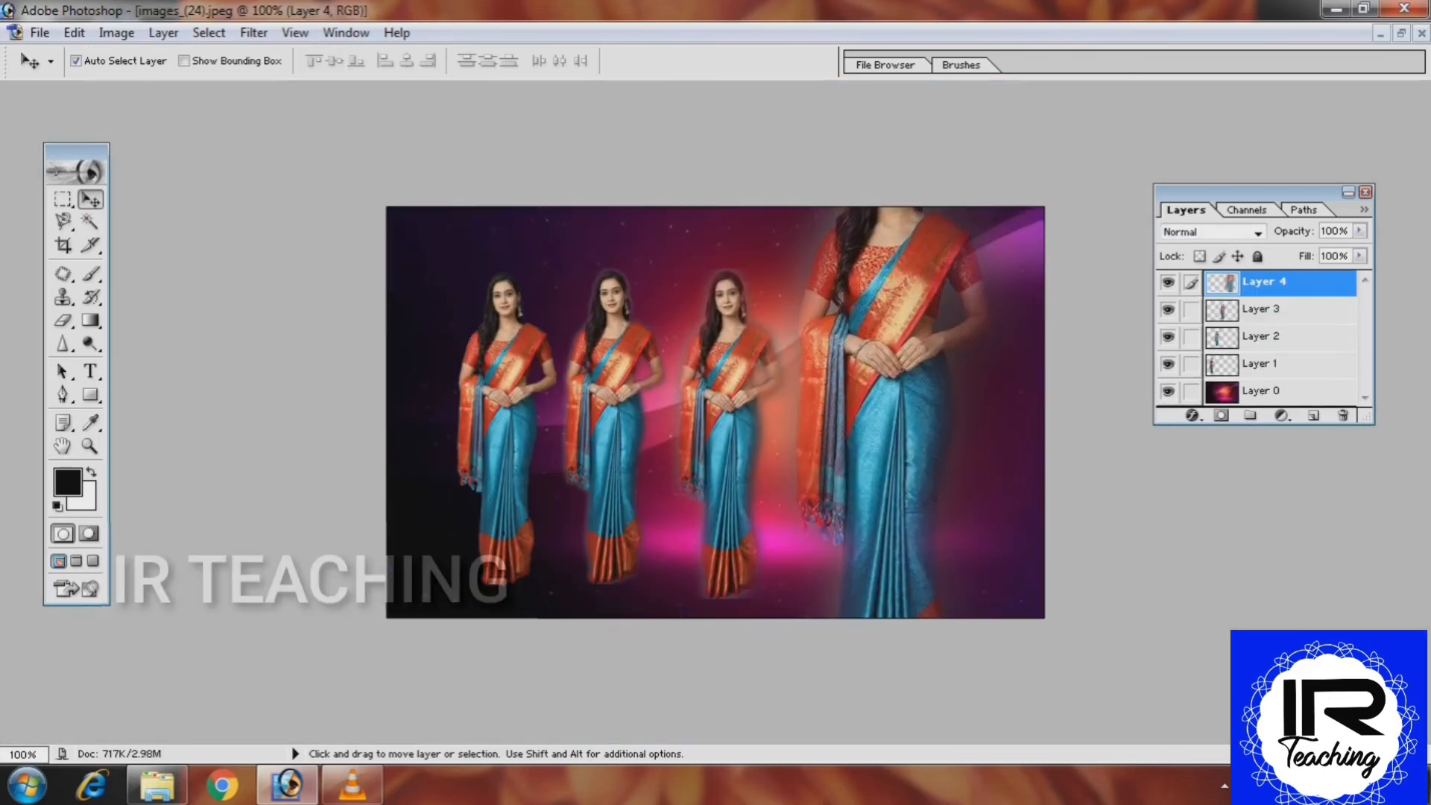
key("ctrl+t")
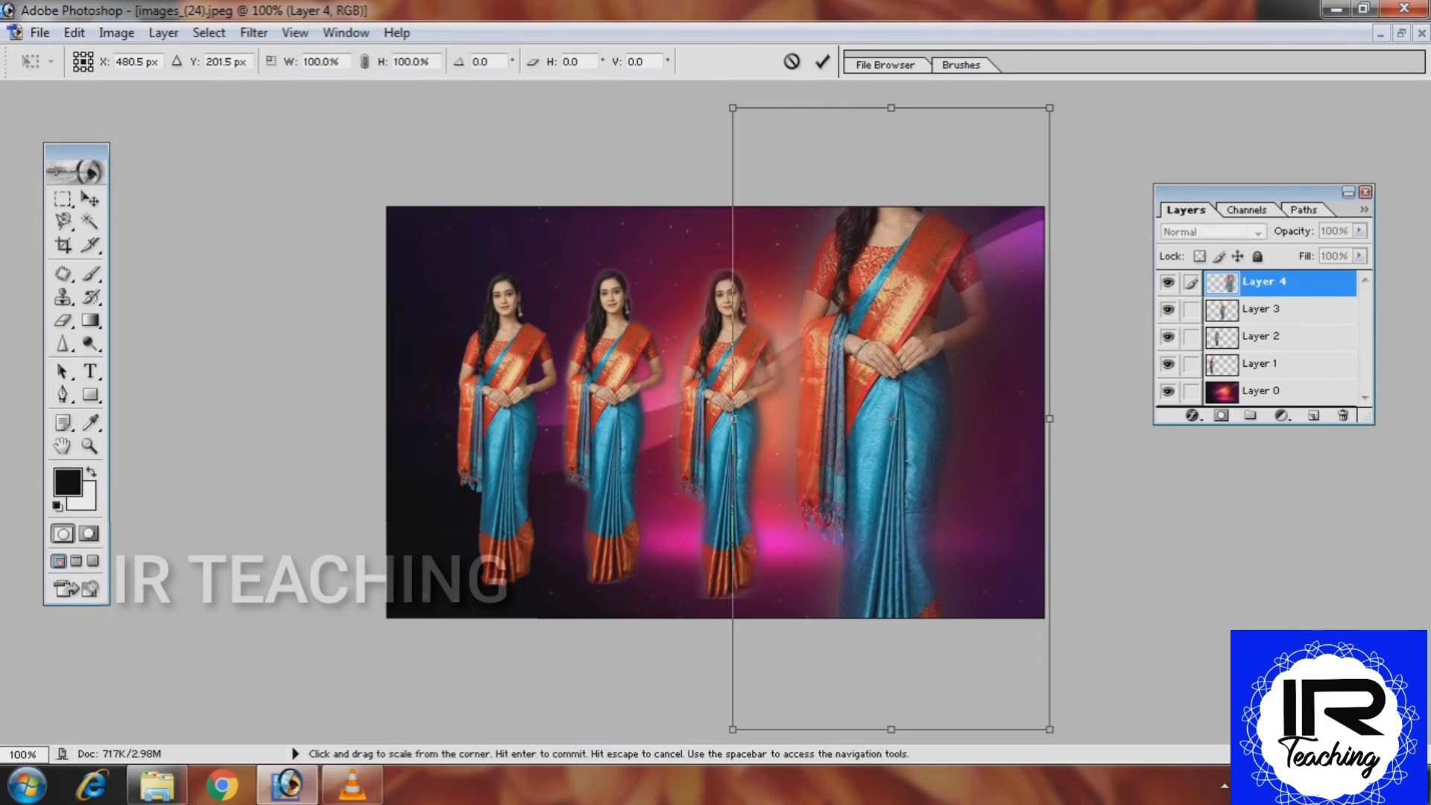
left_click_drag(1049, 108, 934, 239)
left_click_drag(732, 729, 758, 607)
left_click_drag(934, 239, 918, 276)
key("Return")
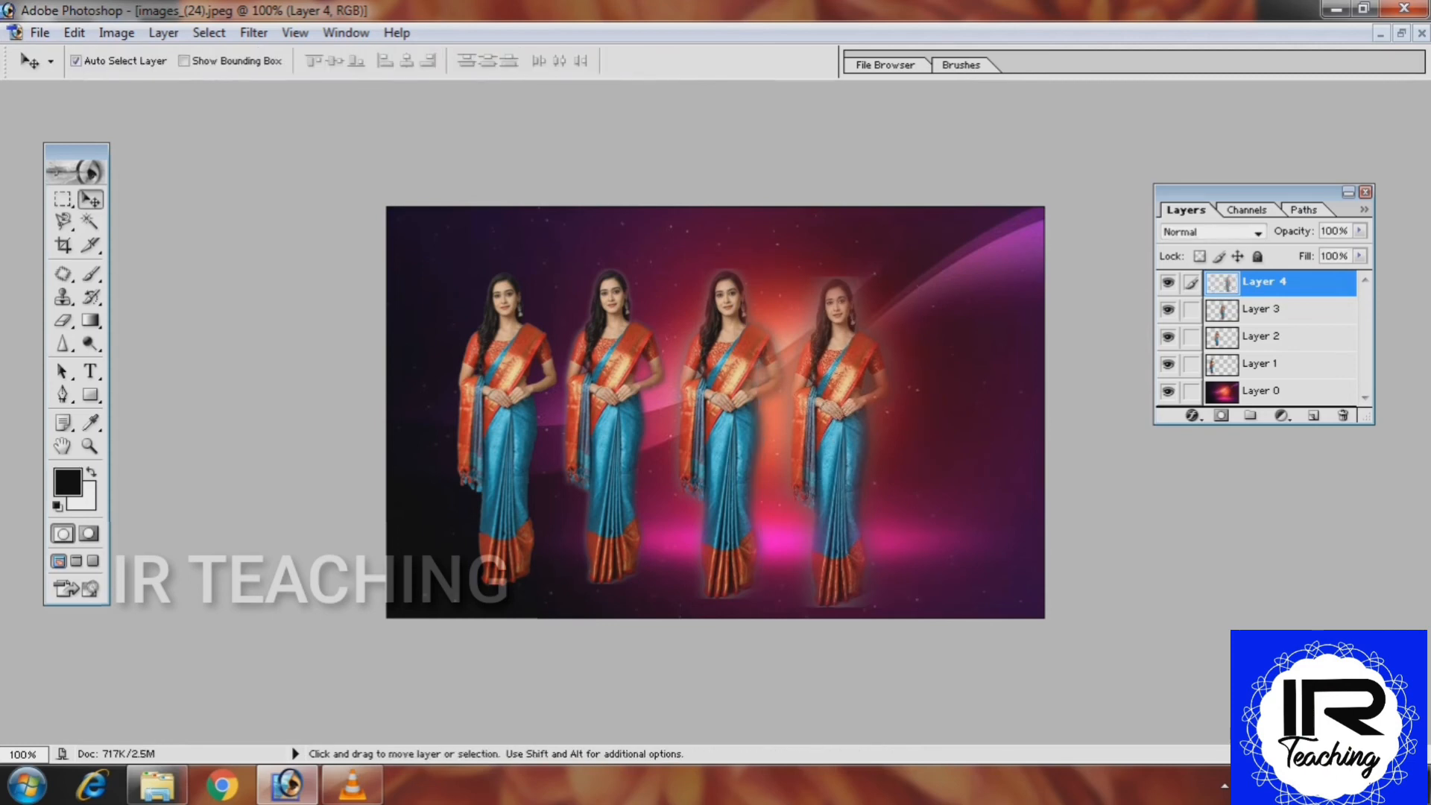
Nudge the four figures in images_(24) slightly so their heads line up in an evenly spaced row
key("ctrl+plus")
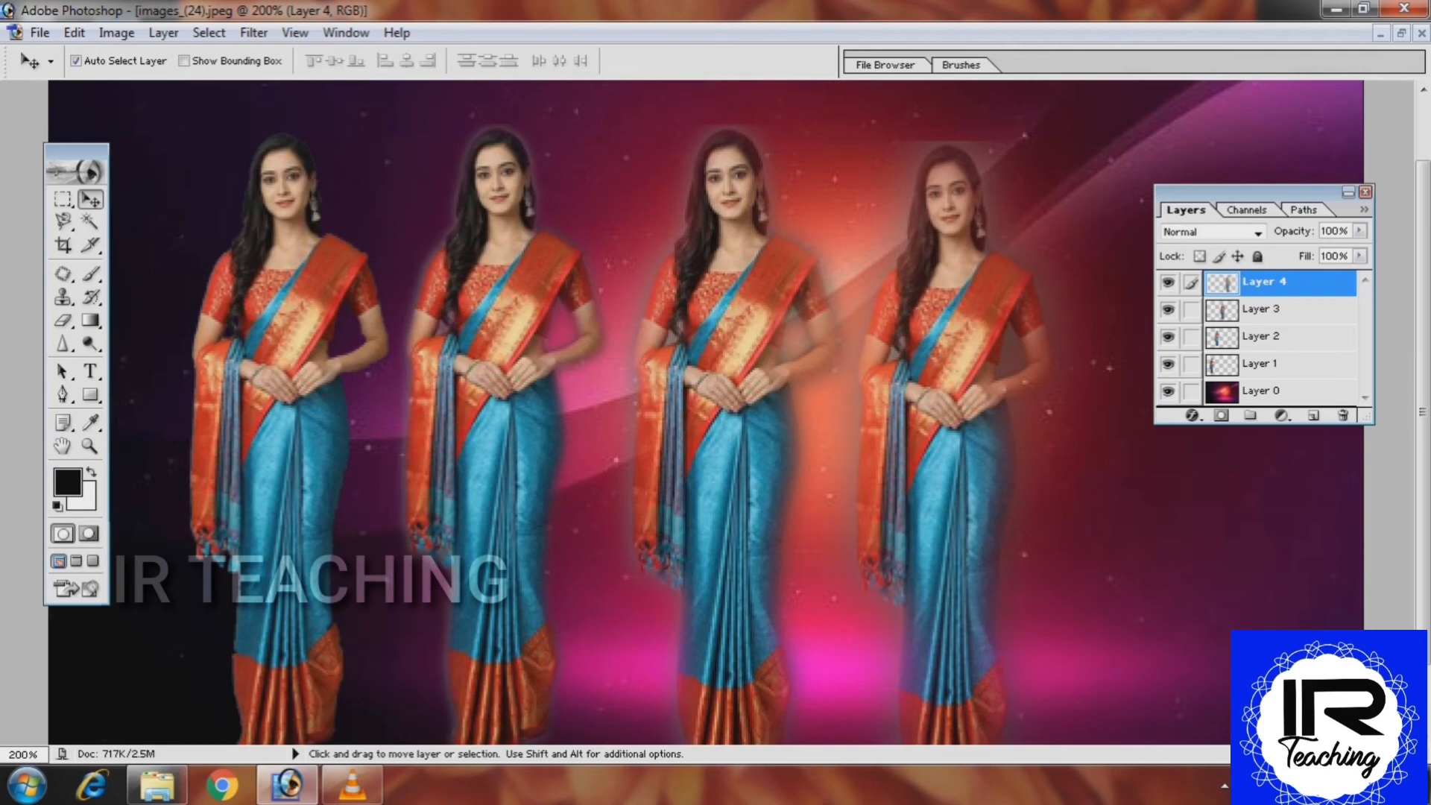
left_click(1264, 365)
left_click_drag(286, 417, 287, 401)
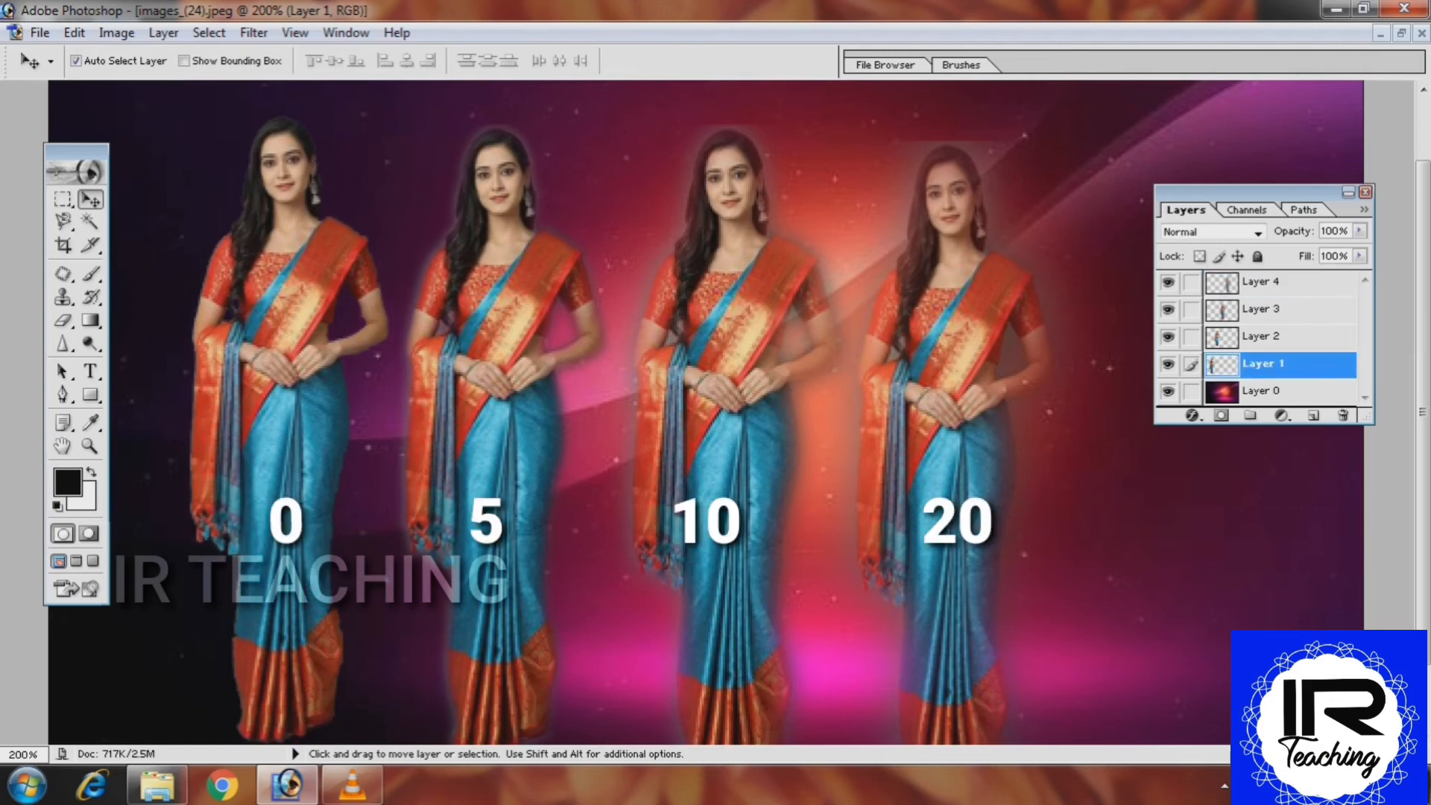
left_click_drag(499, 417, 503, 414)
left_click_drag(734, 417, 740, 414)
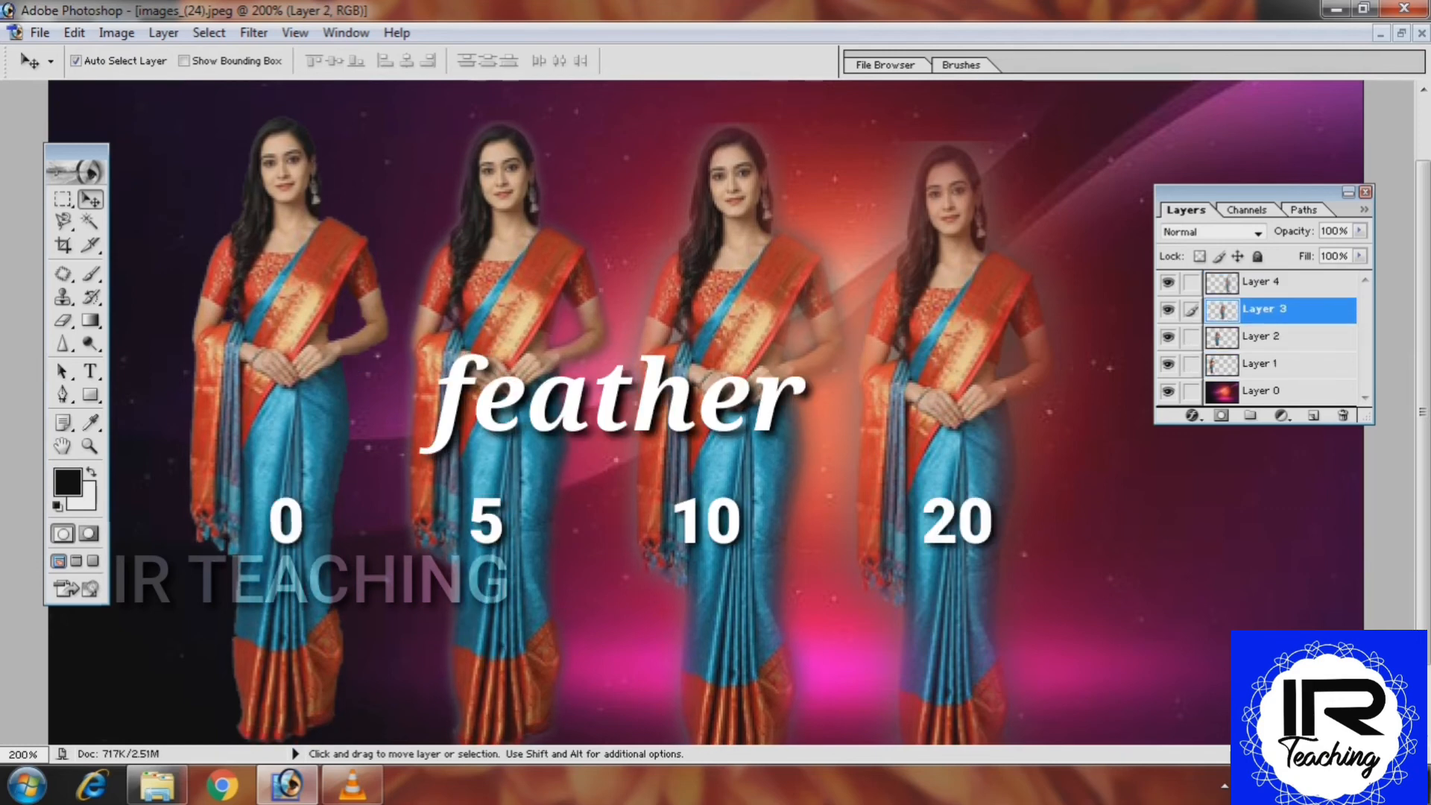
left_click_drag(954, 417, 965, 409)
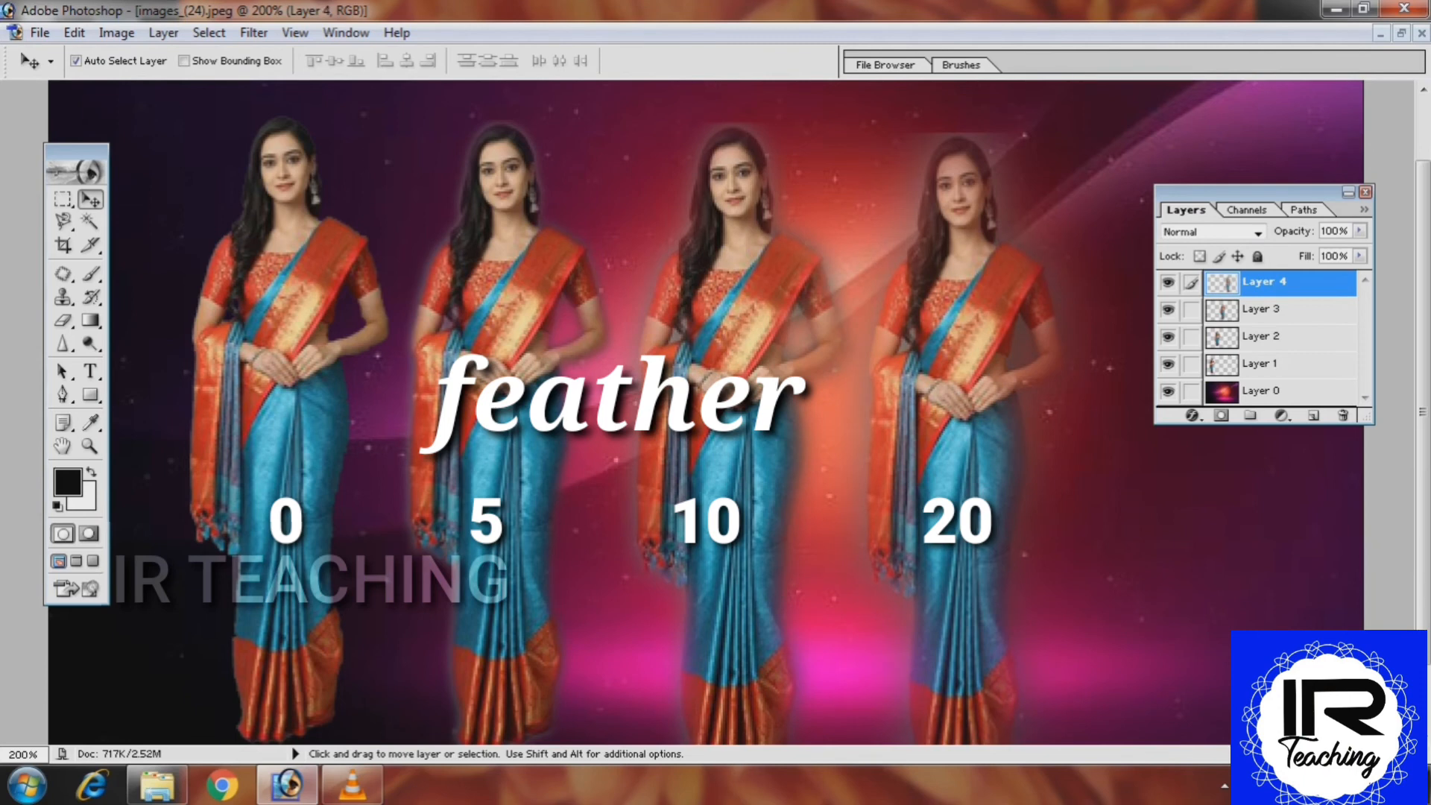